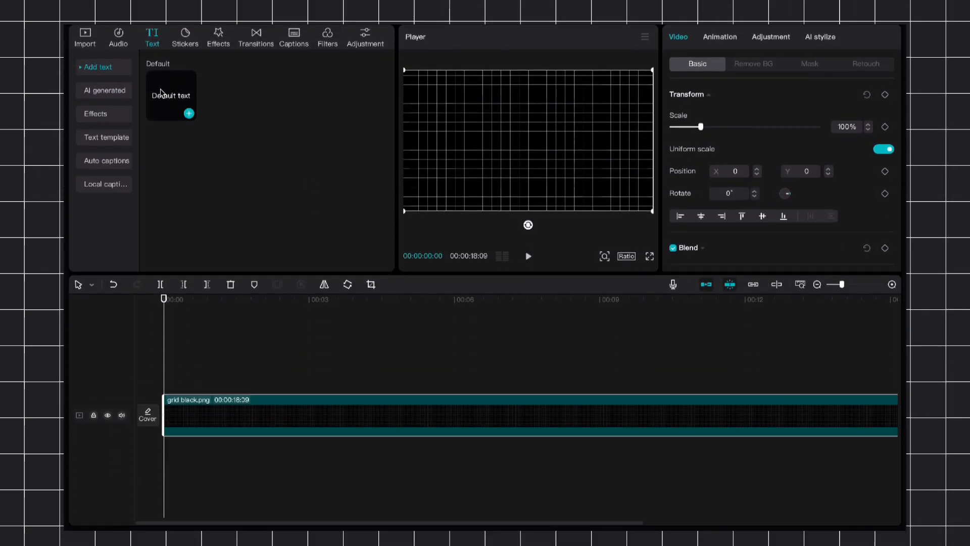
Step: Add a default text clip above the grid clip, replace its text with "." and enlarge the font size
drag(161, 94, 163, 368)
triple_click(683, 92)
text(.)
drag(677, 172, 705, 173)
scroll(702, 174, down, 10)
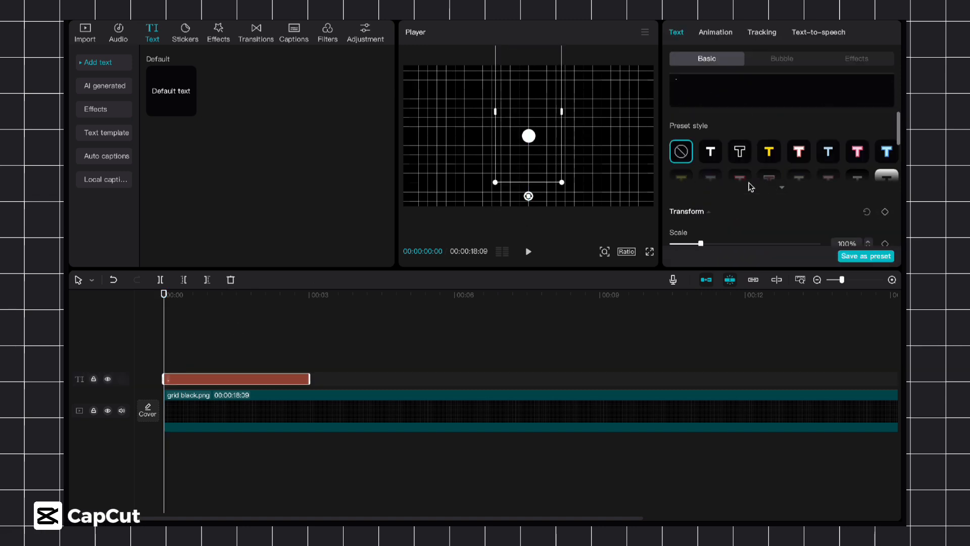
Step: Enable Glow on the dot text with the second glow style and a range of 89
click(674, 151)
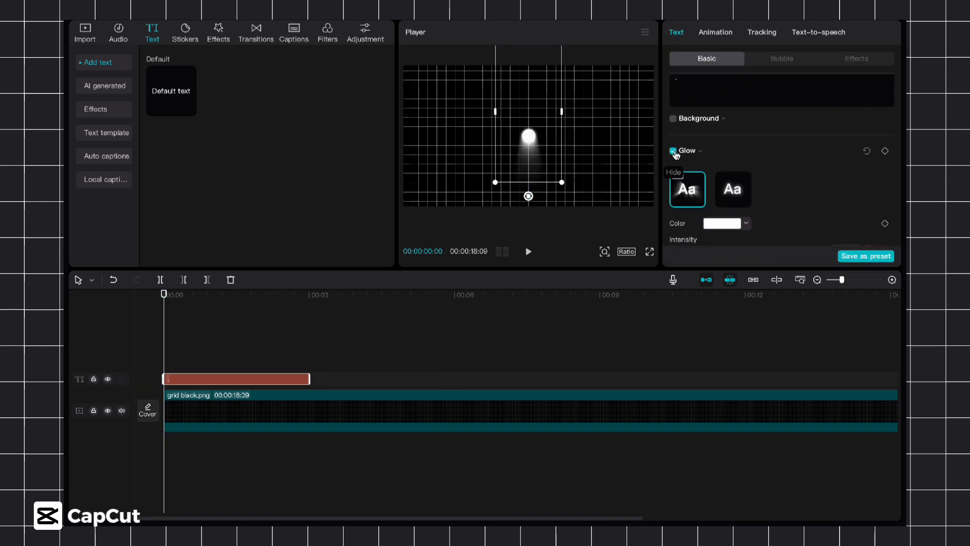
scroll(729, 197, down, 3)
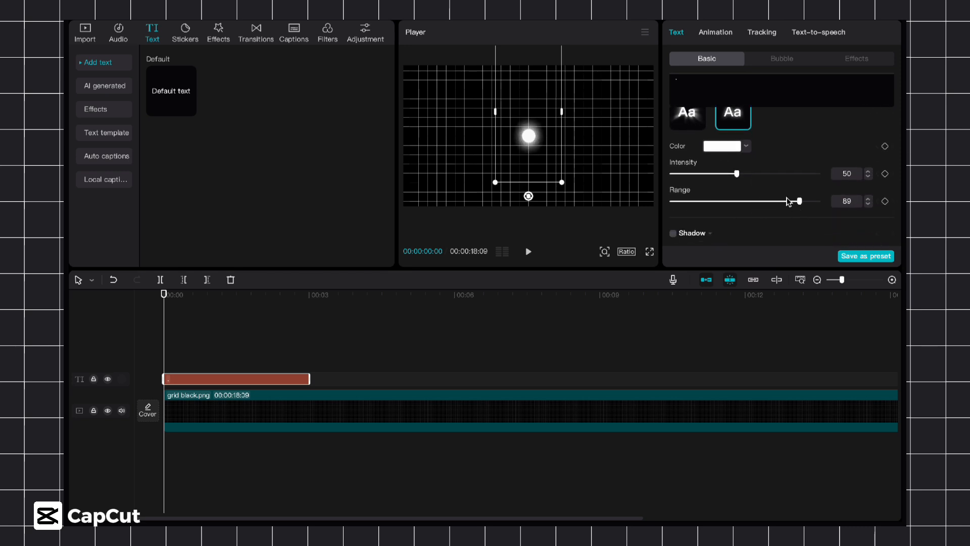
click(573, 148)
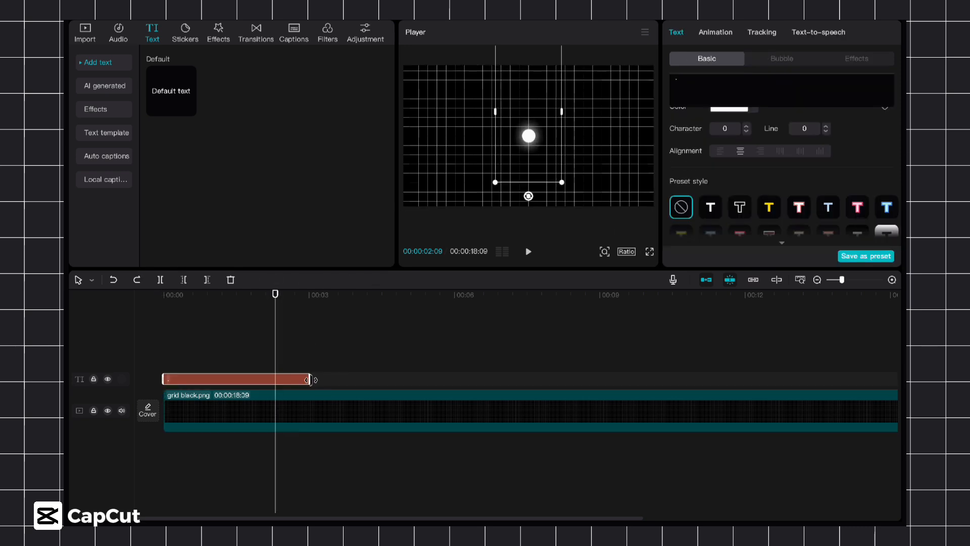
Step: Extend the dot text clip to about 8 seconds and turn it into a compound clip
drag(310, 380, 561, 379)
right_click(455, 381)
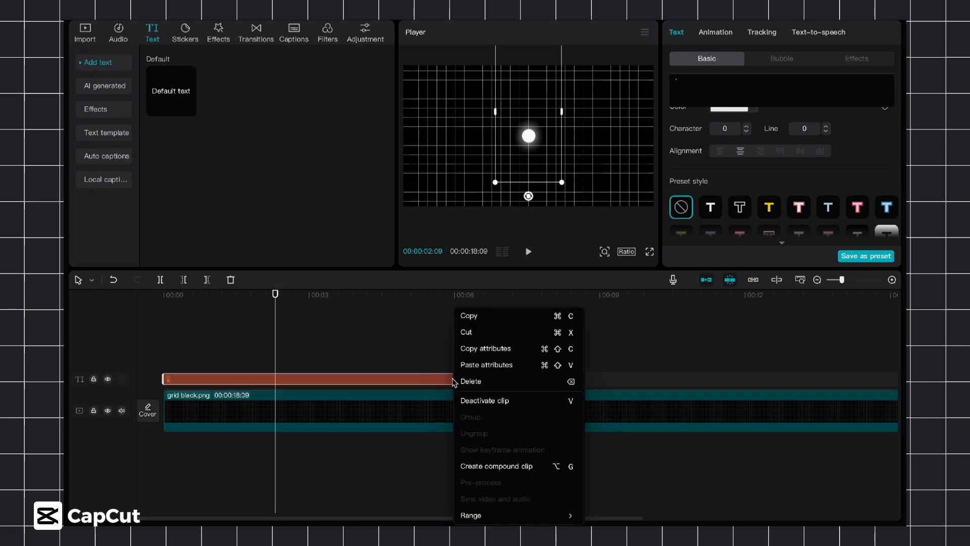
click(507, 471)
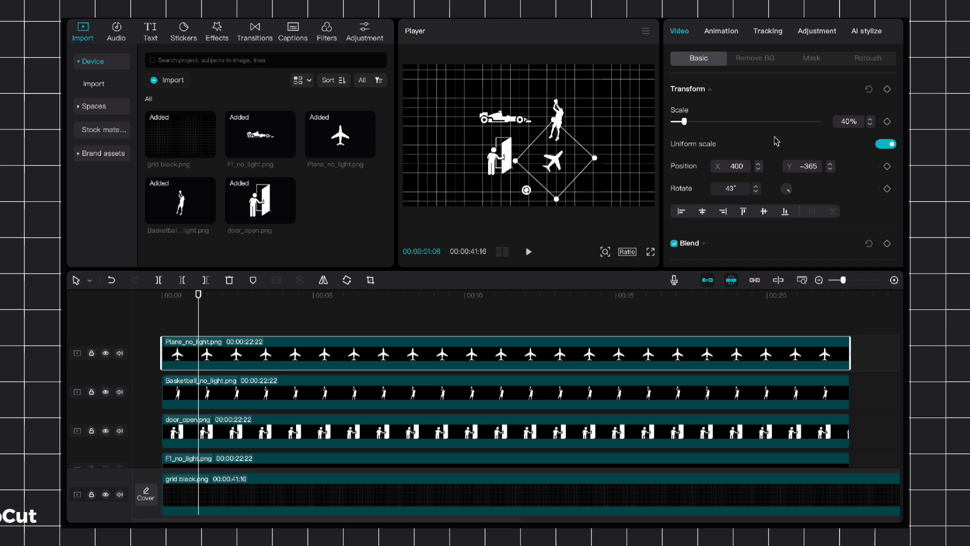
Step: Search the video effects for "glow" and add the Luminance effect on a track above the icon clips
scroll(777, 141, down, 5)
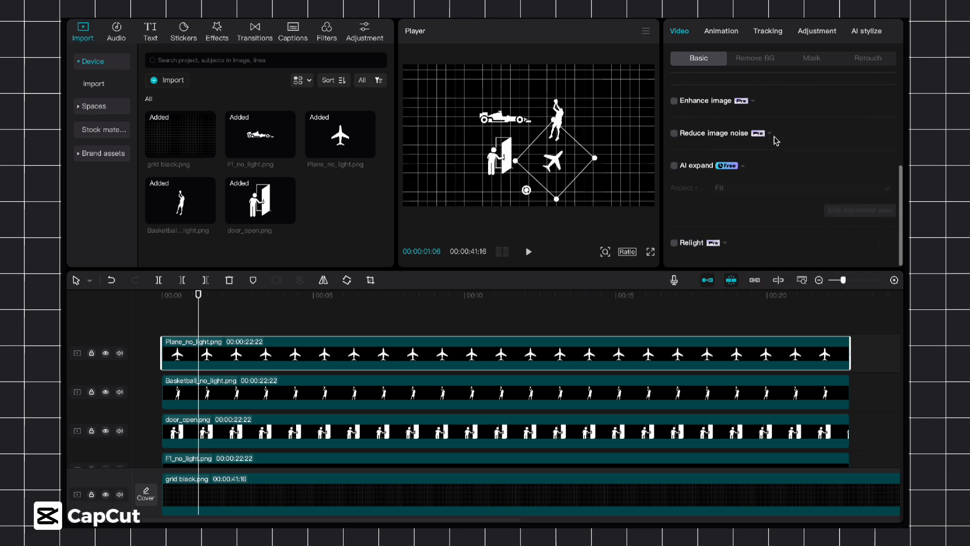
scroll(775, 192, up, 5)
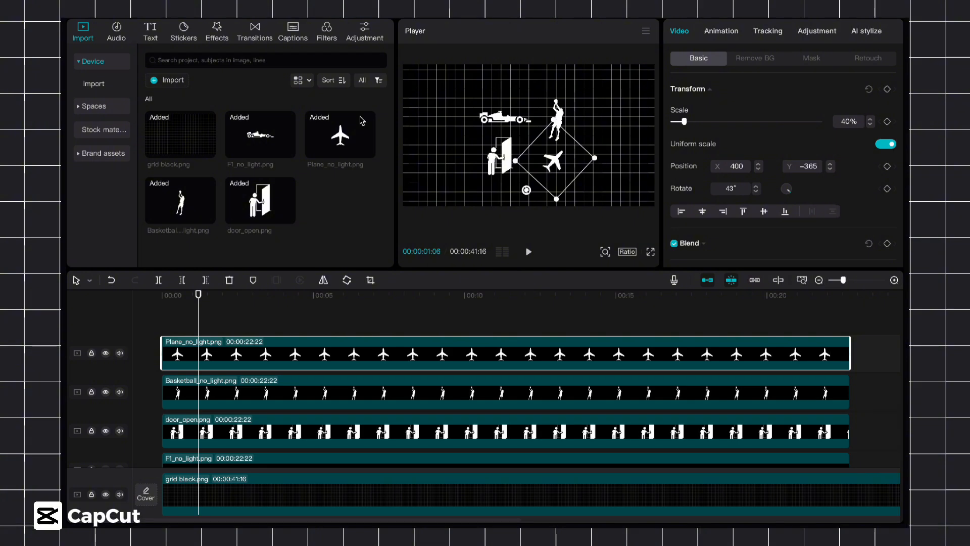
click(216, 37)
click(195, 61)
text(glow)
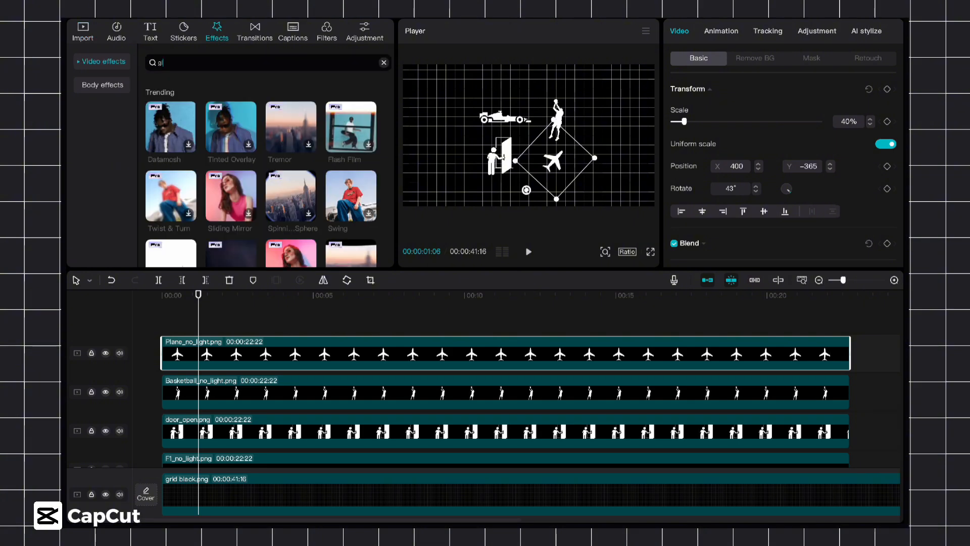
key(Return)
drag(162, 143, 169, 342)
Step: Stretch the Luminance effect to the end of the icon clips, with Rotate at 0 and a reduced Strength
drag(255, 342, 844, 347)
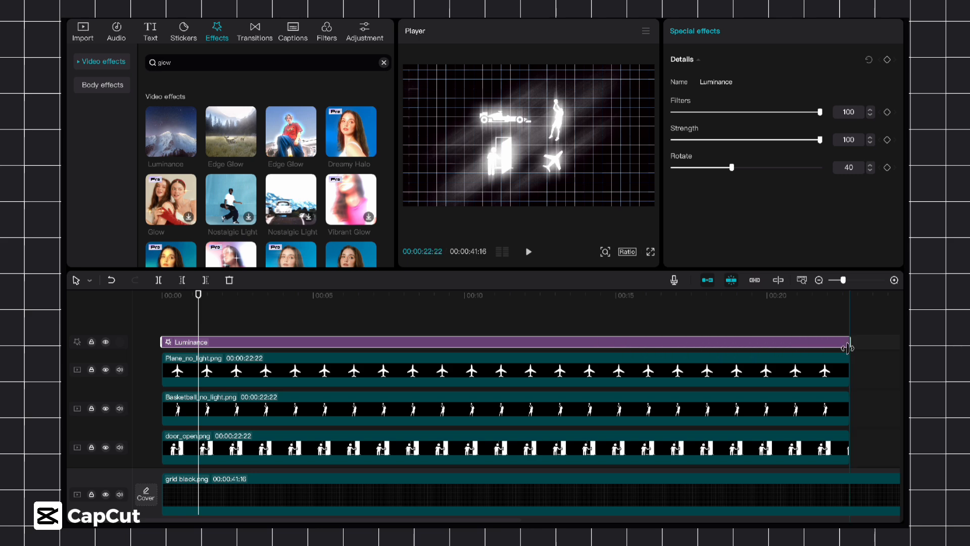
drag(748, 169, 625, 166)
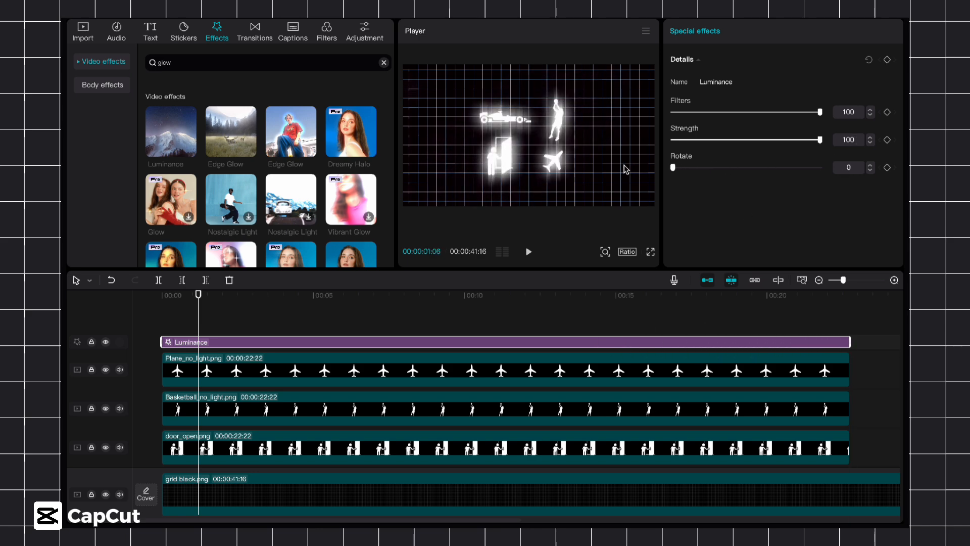
drag(820, 140, 731, 140)
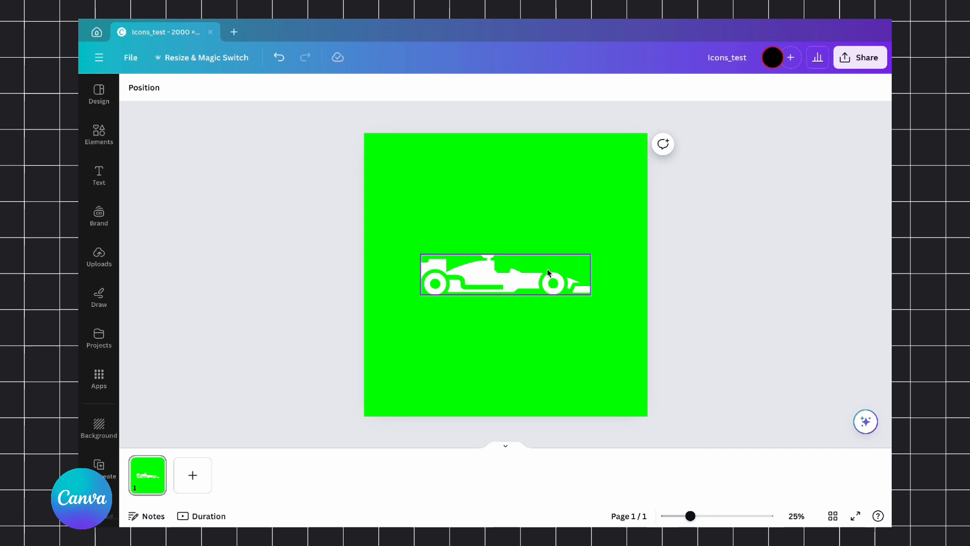
Step: In Canva, apply a Glow shadow to the white F1 car graphic and set the glow color to #FFFFFF
click(548, 273)
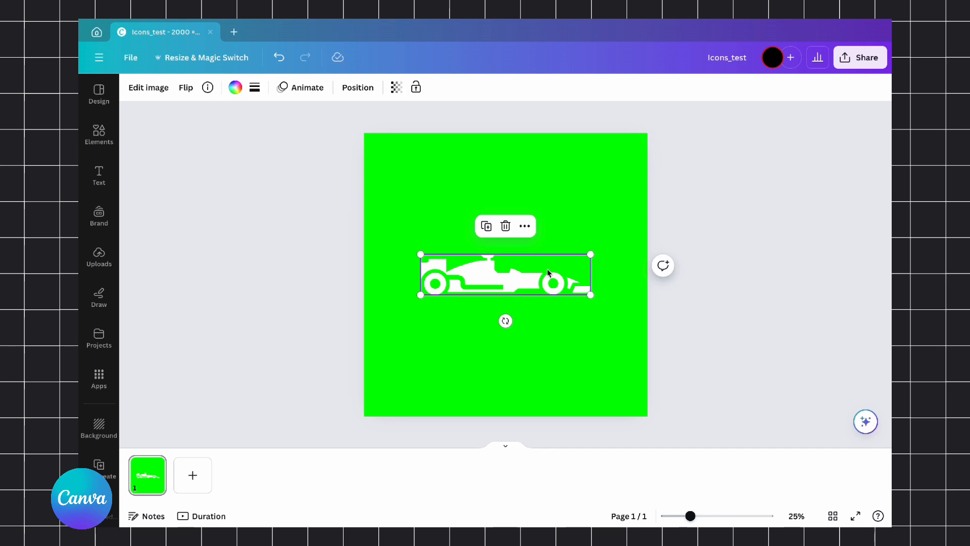
click(148, 87)
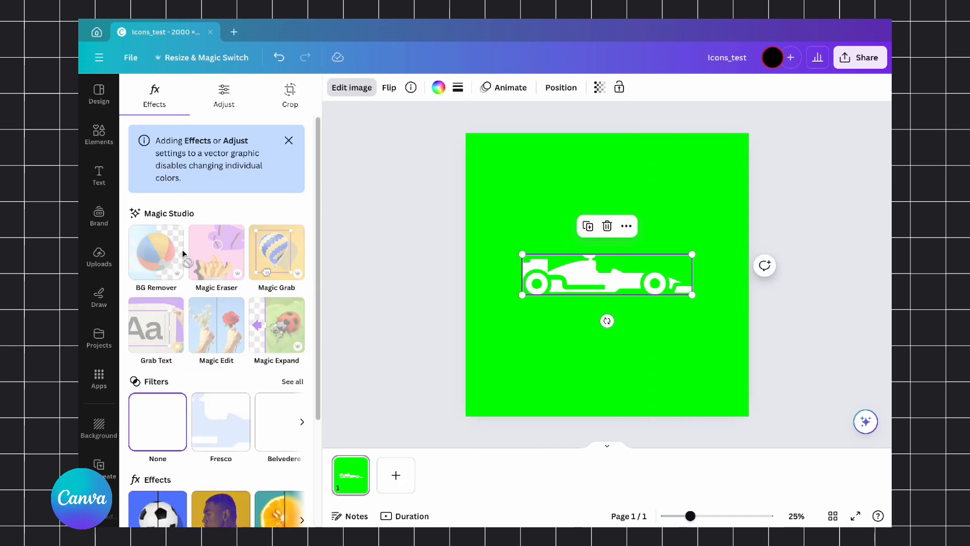
scroll(166, 421, down, 3)
click(153, 391)
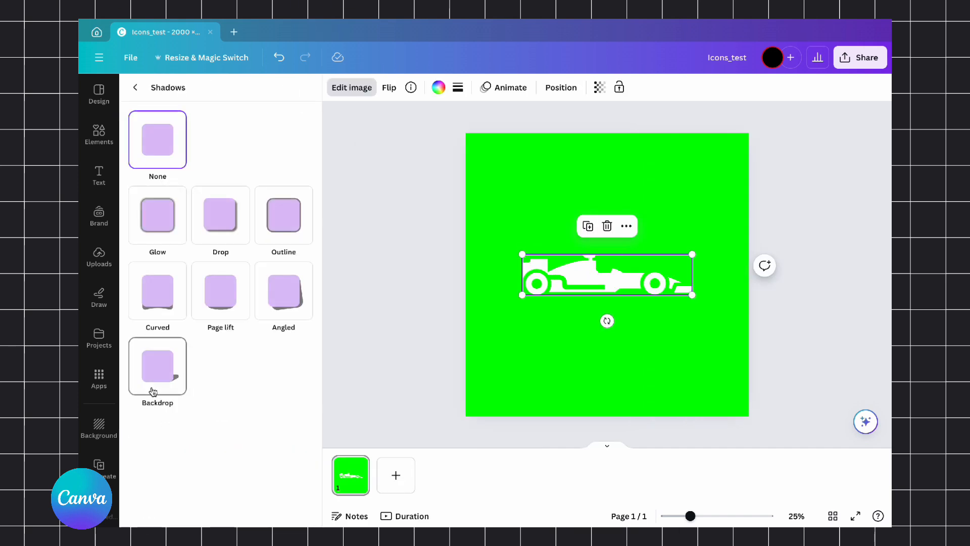
click(157, 230)
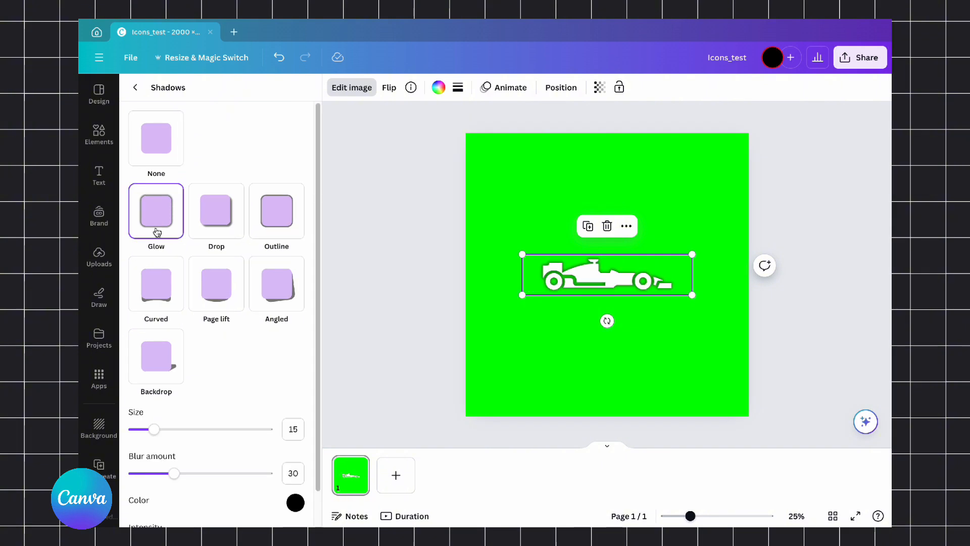
scroll(235, 394, down, 1)
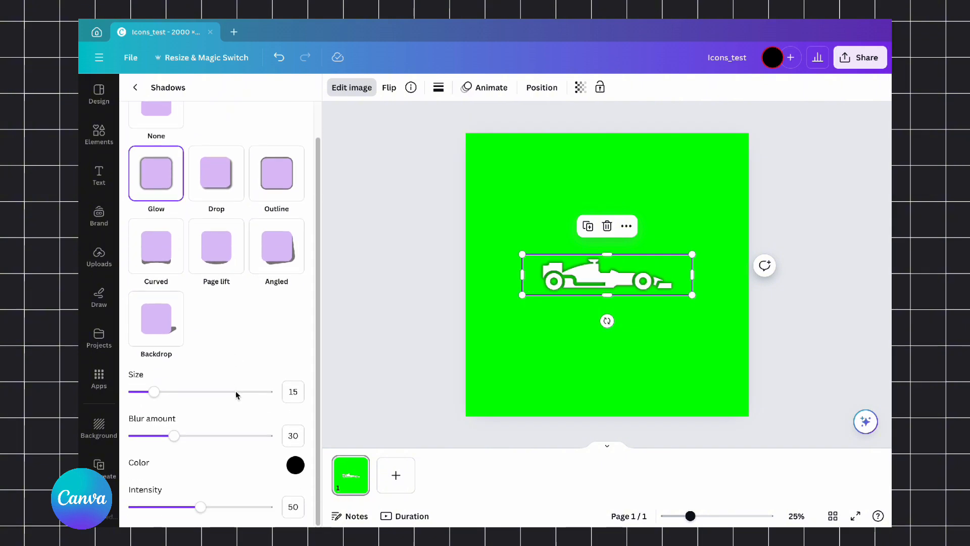
click(295, 465)
drag(298, 401, 262, 296)
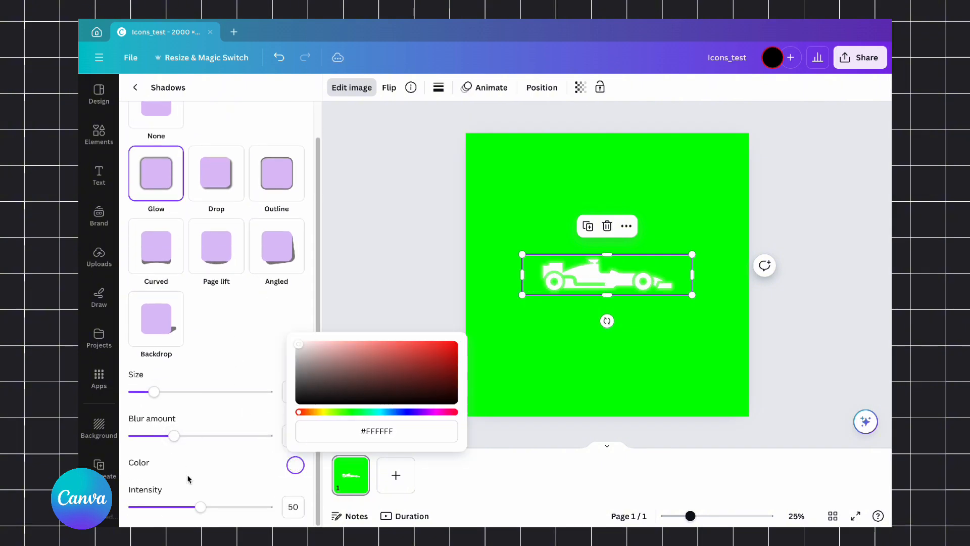
Step: Set the car's glow intensity to 72 and blur amount to 52, and enlarge the car slightly
drag(200, 507, 214, 507)
drag(174, 444, 203, 437)
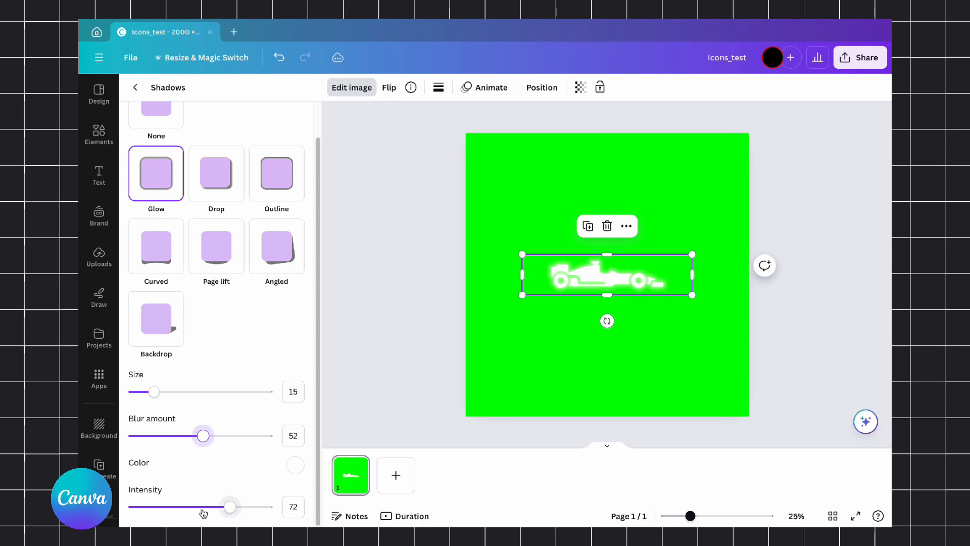
drag(522, 295, 505, 296)
click(749, 318)
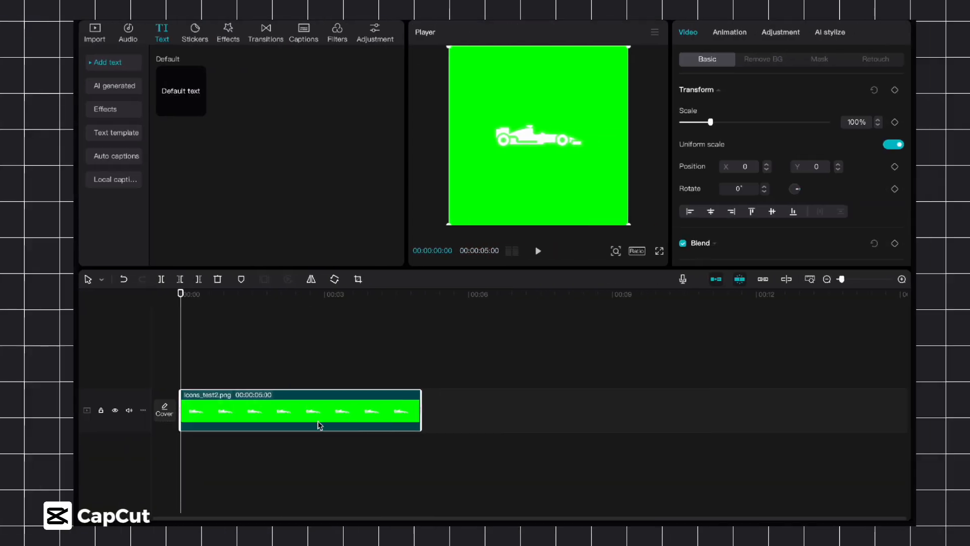
Step: In CapCut, remove the green background of Icons_test2.png with Chroma key, picking the green and using an intensity of about 85
click(771, 64)
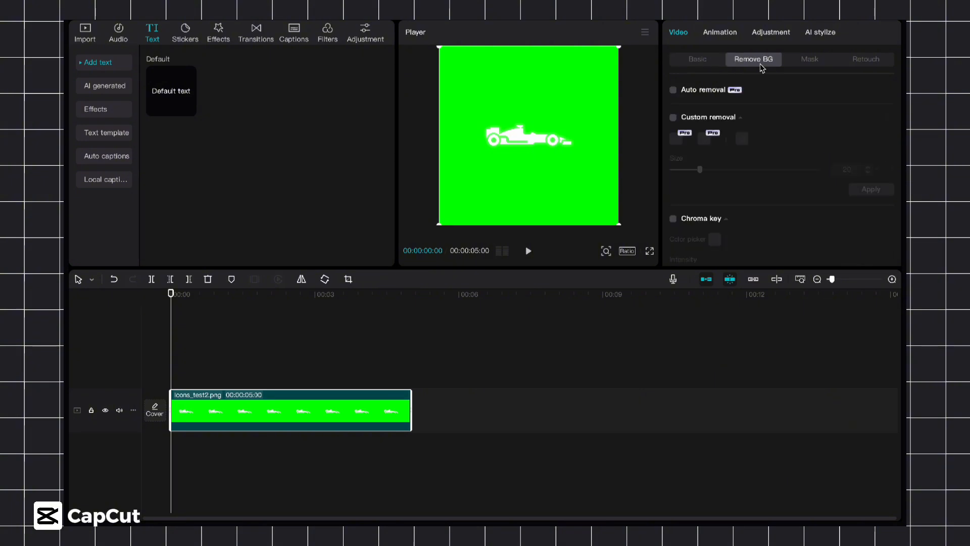
scroll(683, 117, down, 2)
click(673, 153)
click(715, 174)
click(578, 177)
scroll(707, 182, down, 1)
drag(700, 172, 774, 181)
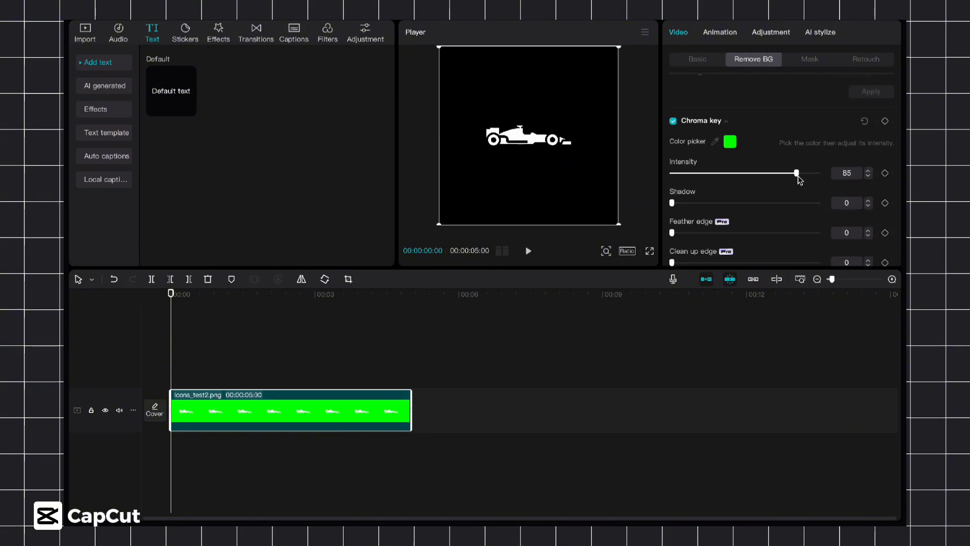
scroll(668, 206, up, 1)
scroll(696, 212, down, 2)
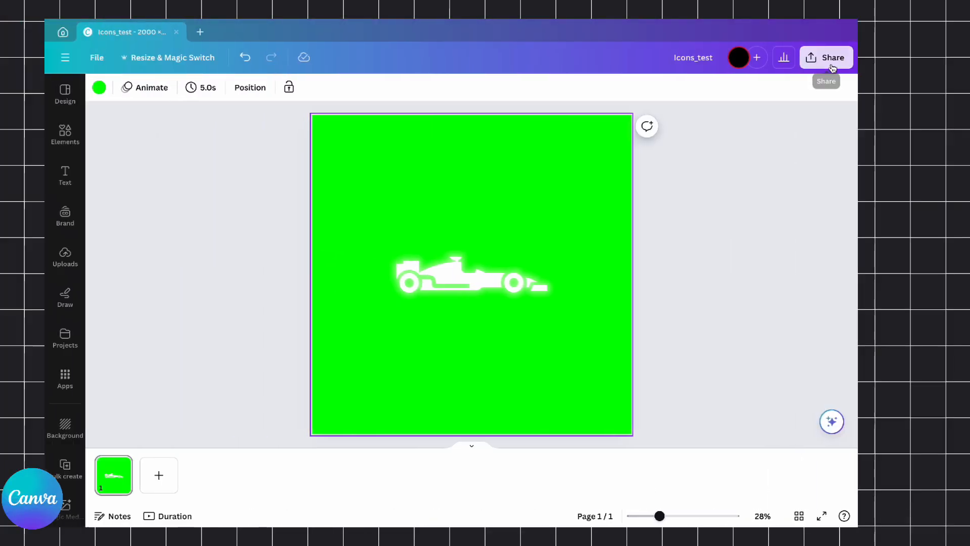
Step: In Canva, open the download options for the Icons_test design
click(825, 56)
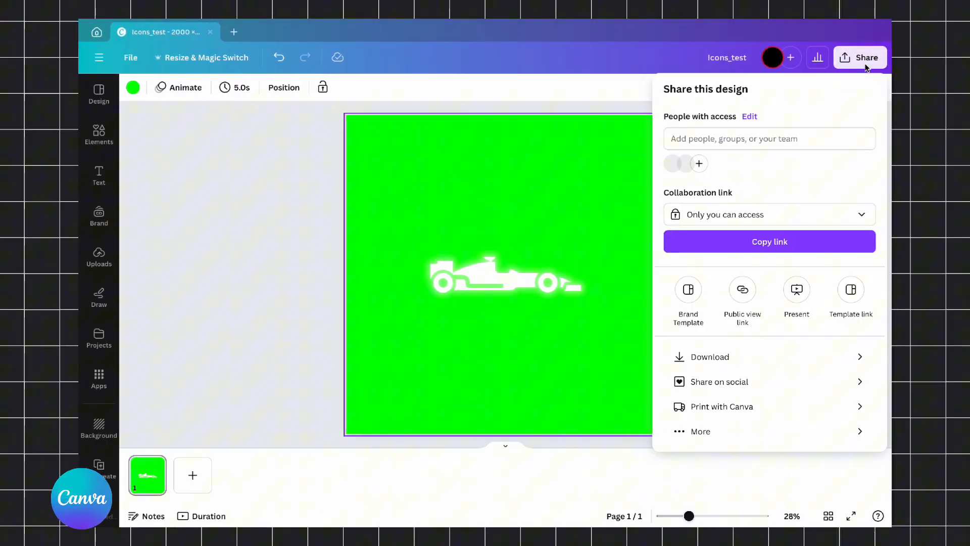
click(748, 358)
click(726, 212)
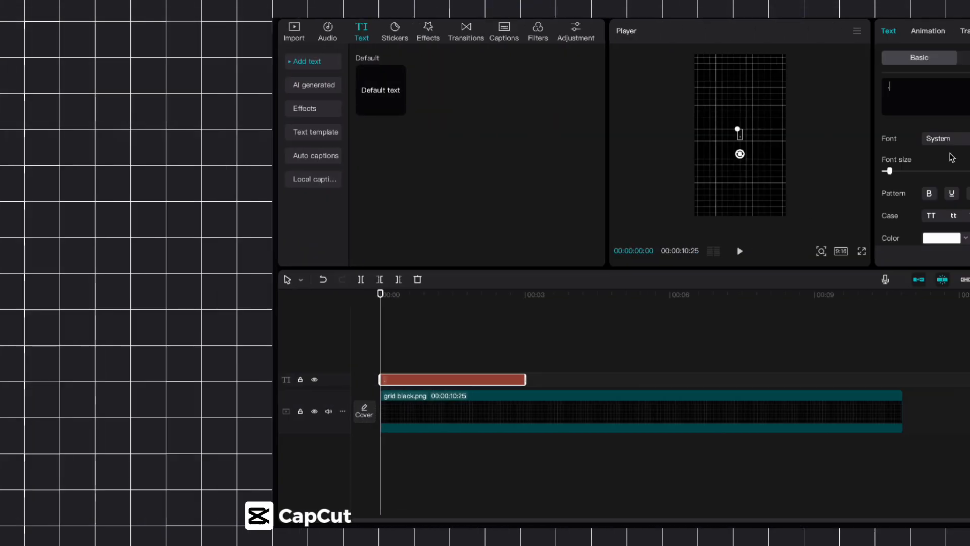
Step: In CapCut, enable Glow on the dot text in the vertical project and widen the glow
scroll(711, 178, down, 3)
click(674, 165)
scroll(732, 152, down, 3)
drag(722, 191, 859, 193)
Step: Set the dot text's font size to 138 and move the dot to the lower part of the frame
scroll(783, 176, up, 12)
drag(678, 165, 747, 165)
drag(550, 152, 540, 174)
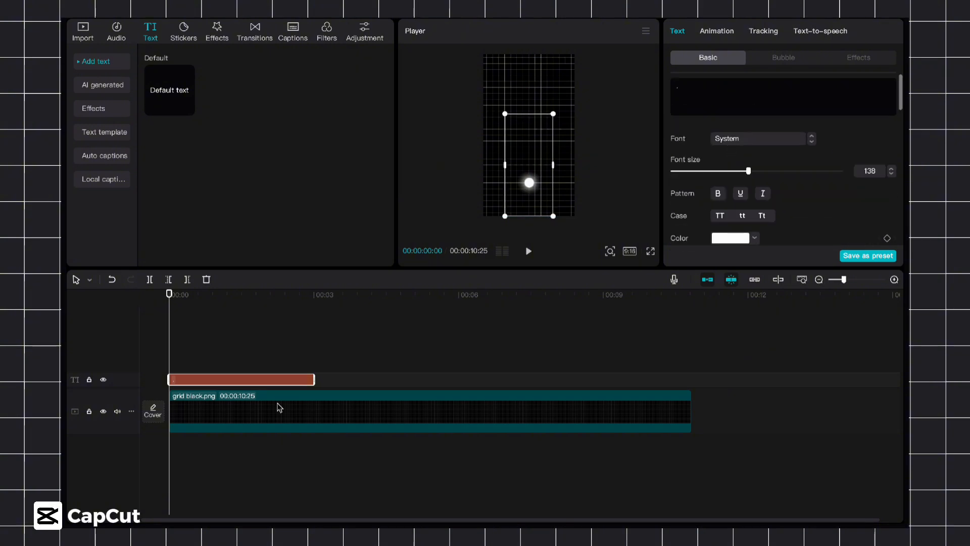
Step: Extend the dot text clip to the end of the grid clip and turn it into a compound clip
drag(314, 379, 690, 380)
right_click(670, 380)
click(726, 433)
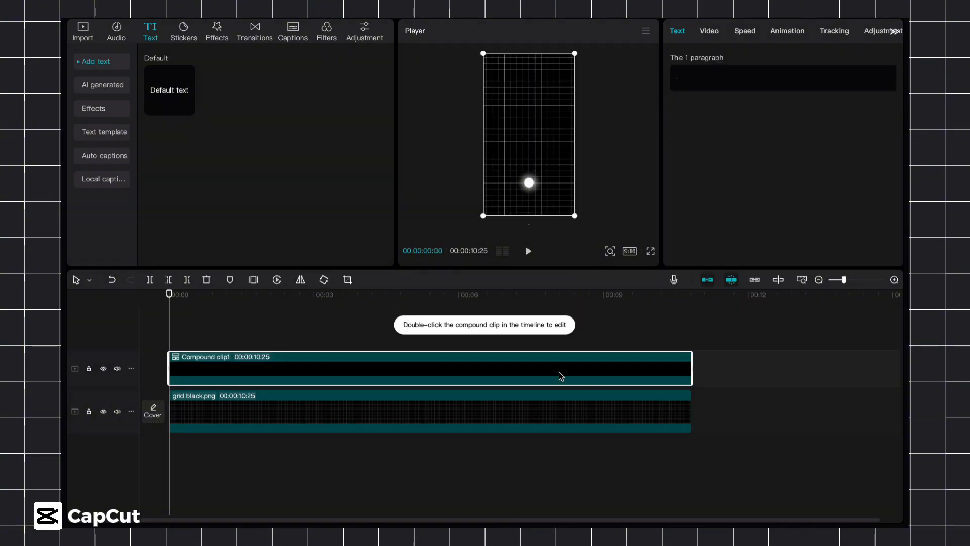
Step: Keyframe the compound clip's transform near its start and advance in ten-frame intervals to animate the dot moving vertically
click(710, 31)
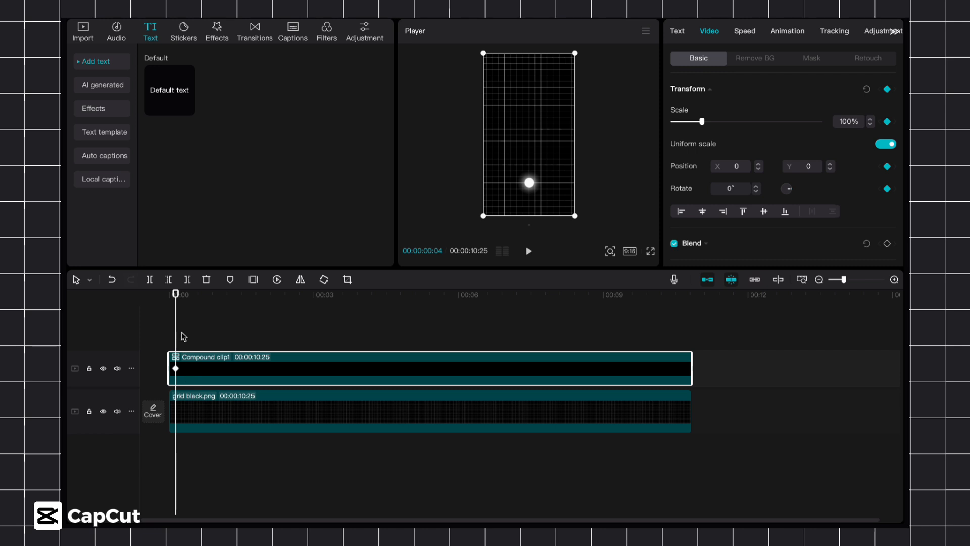
drag(568, 180, 533, 187)
key(Right)
key(Right)
key(Right)
key(Right)
key(Right)
key(Right)
key(Right)
key(Right)
key(Right)
key(Right)
Step: Repeat the lowered and raised dot keyframes along the compound clip every ten frames, and play the bounce from the start
drag(209, 342, 254, 298)
click(207, 367)
click(257, 368)
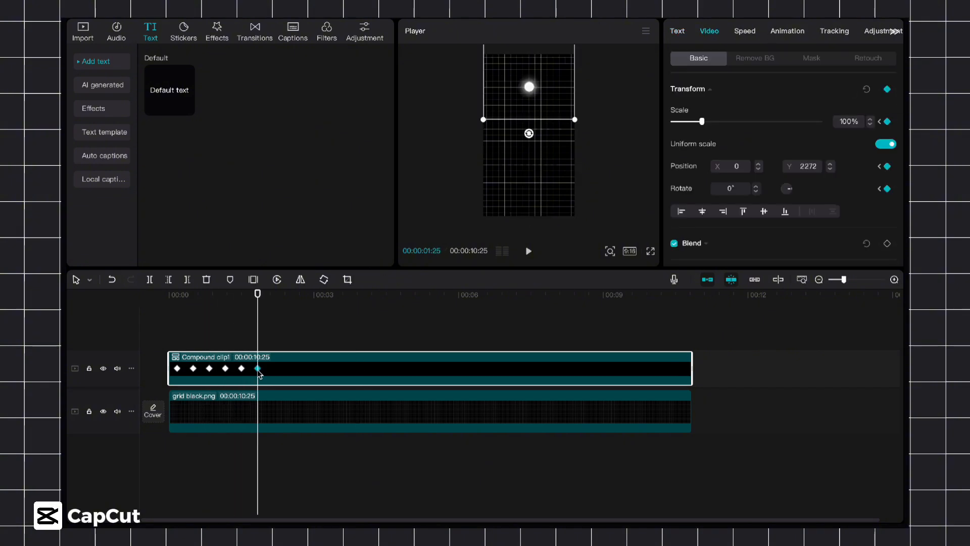
click(156, 307)
key(space)
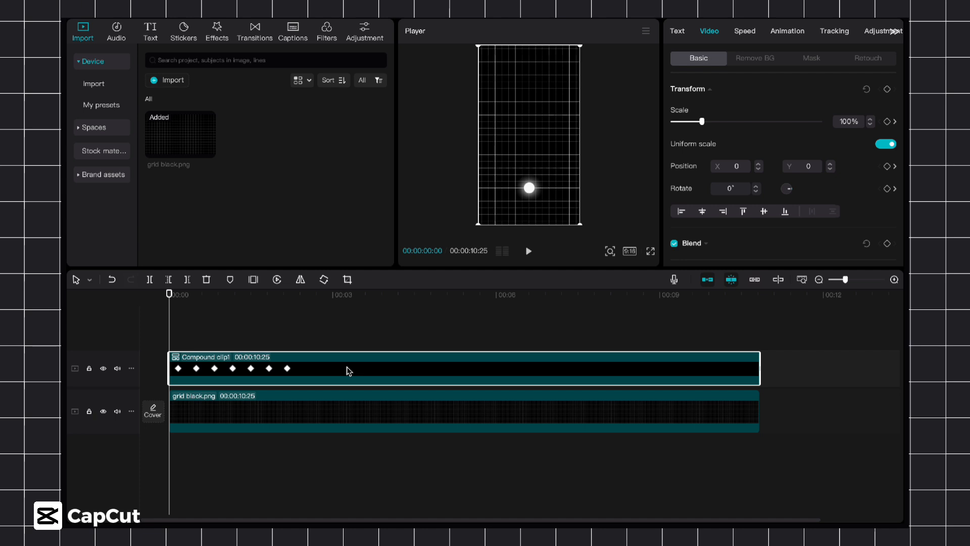
Step: Show the compound clip's keyframe animation and expand the Y position graph
right_click(318, 373)
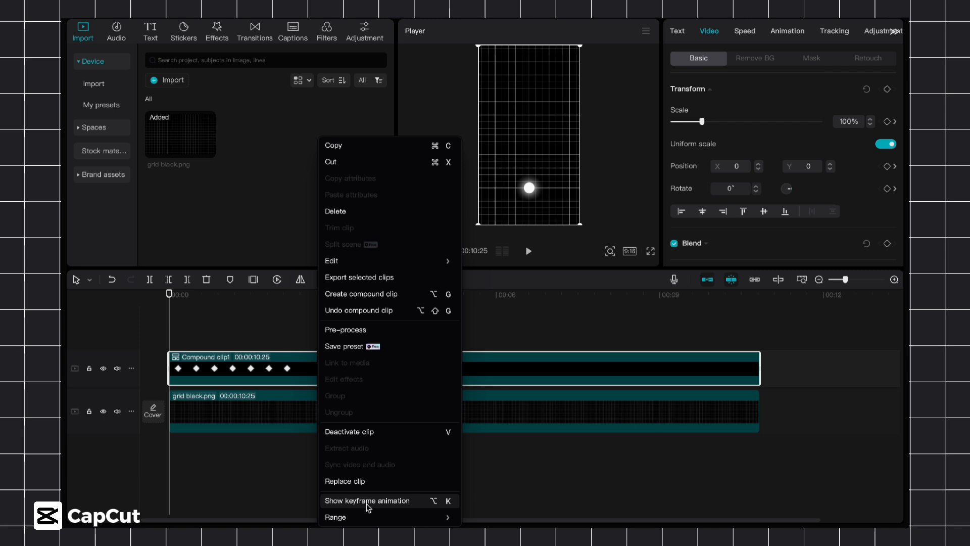
click(368, 501)
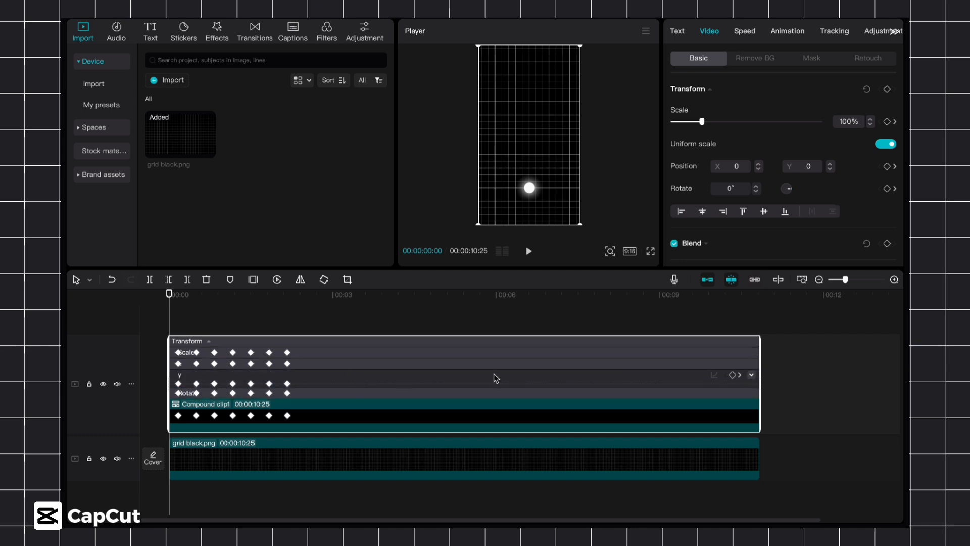
click(752, 375)
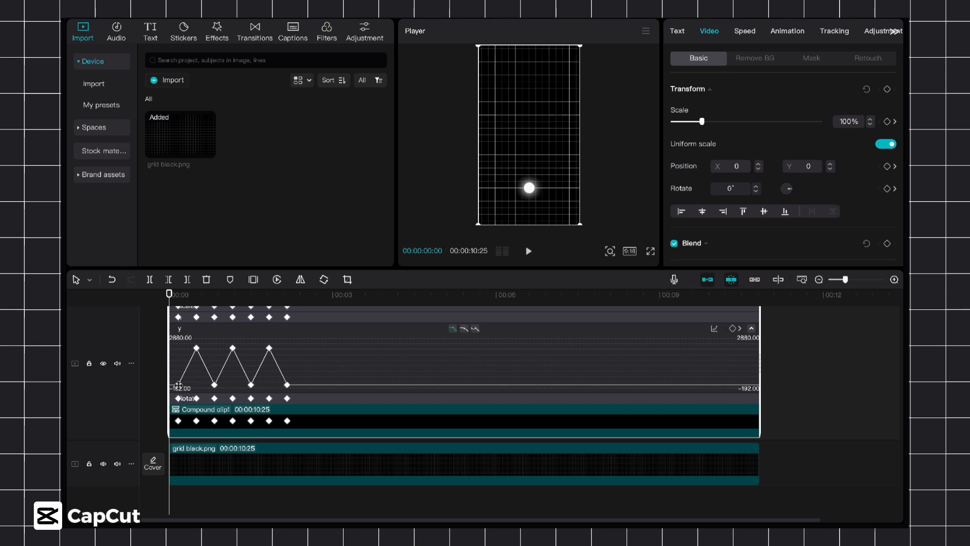
Step: Apply the smooth curve type to the Y position keyframes so the dot eases in and out of each bounce
click(463, 329)
click(465, 329)
click(214, 385)
click(463, 330)
click(234, 348)
click(252, 384)
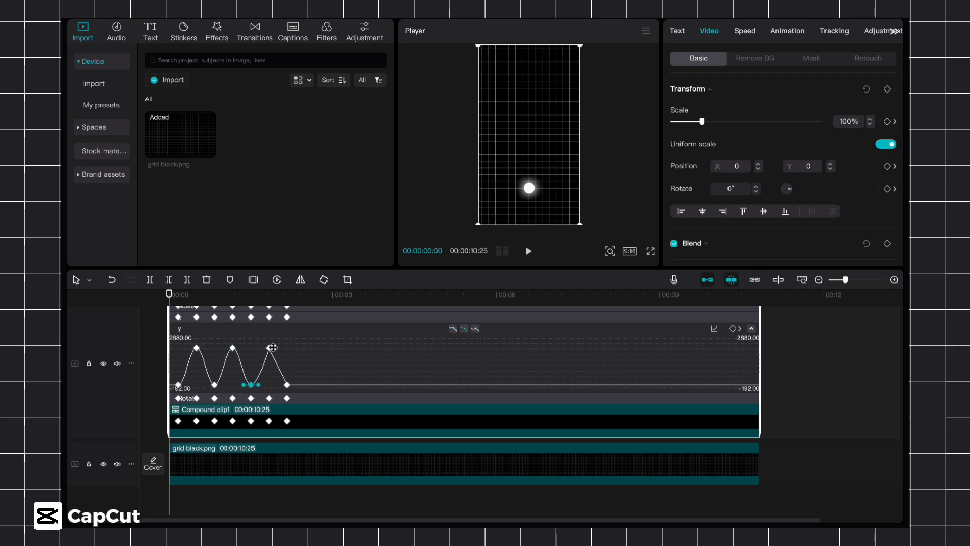
click(286, 386)
click(463, 330)
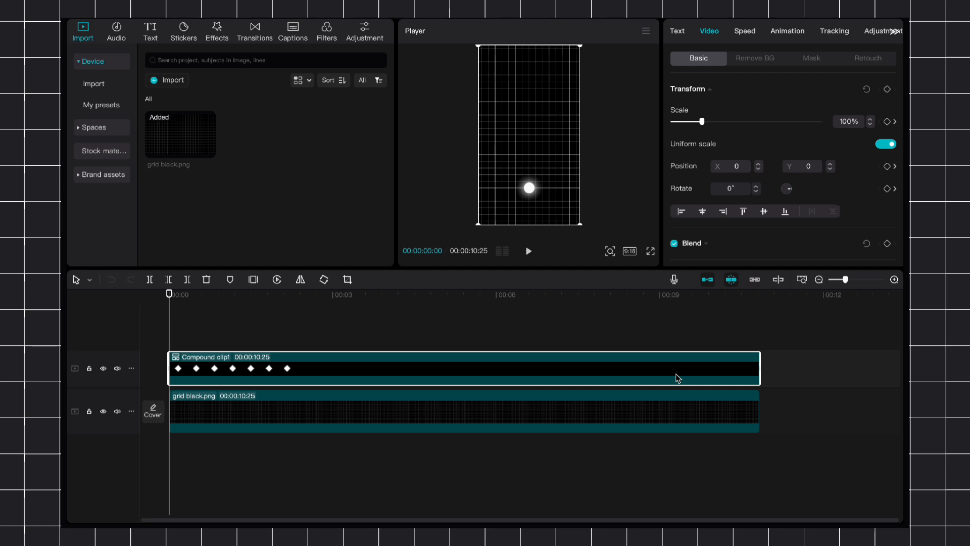
Step: Deactivate the dot's compound clip and add a default text made of underscores at the start of the timeline
key(v)
click(444, 342)
key(Home)
click(151, 32)
click(188, 108)
text(______)
Step: Enlarge the underscore text to font size 76, rotate it 90° into a vertical line and position it over the grid
drag(678, 171, 691, 171)
drag(529, 161, 500, 135)
drag(529, 136, 539, 137)
drag(691, 170, 712, 171)
drag(543, 136, 550, 137)
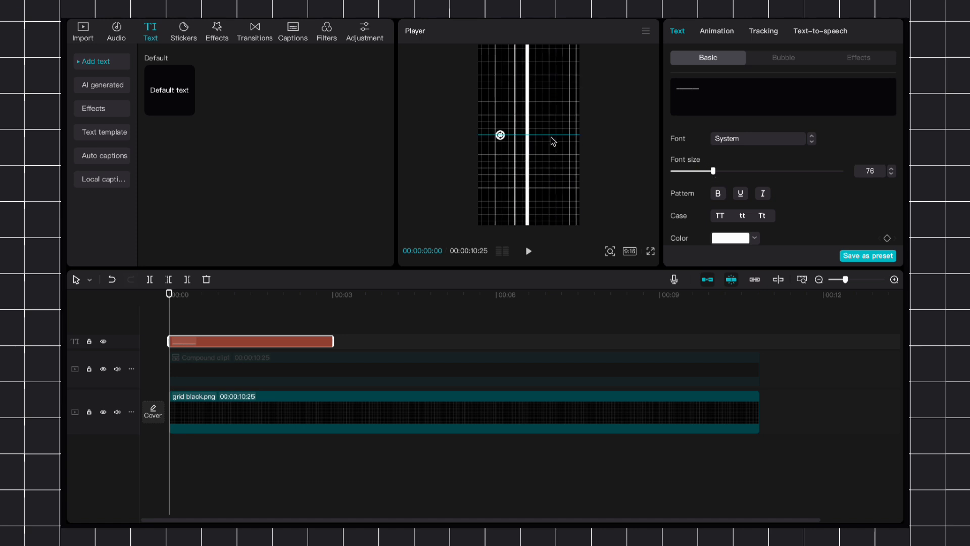
Step: Extend the line's text clip to the end of the grid clip, then enable and adjust its glow
drag(333, 342, 757, 349)
scroll(727, 192, down, 10)
click(674, 166)
scroll(718, 172, down, 5)
drag(722, 168, 821, 168)
drag(738, 139, 723, 173)
Step: Shorten the line by one underscore, zoom out the preview and set the line's X position to 455
scroll(709, 143, up, 15)
drag(547, 144, 553, 143)
click(683, 92)
key(BackSpace)
click(610, 251)
click(570, 271)
scroll(764, 186, down, 8)
click(758, 135)
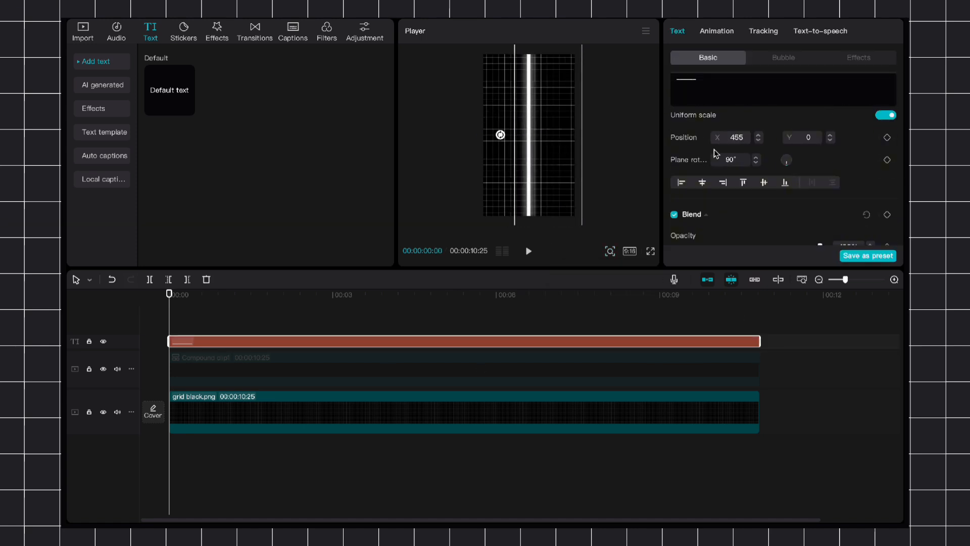
Step: Turn the vertical line into a compound clip and apply a Horizontal mask to it
right_click(505, 342)
click(518, 354)
click(709, 32)
click(811, 58)
click(735, 123)
Step: Keyframe the mask at the clip's start, rotate it to -180° and lower it to Y -960 to hide the line
click(887, 88)
drag(528, 150, 529, 102)
drag(528, 135, 528, 216)
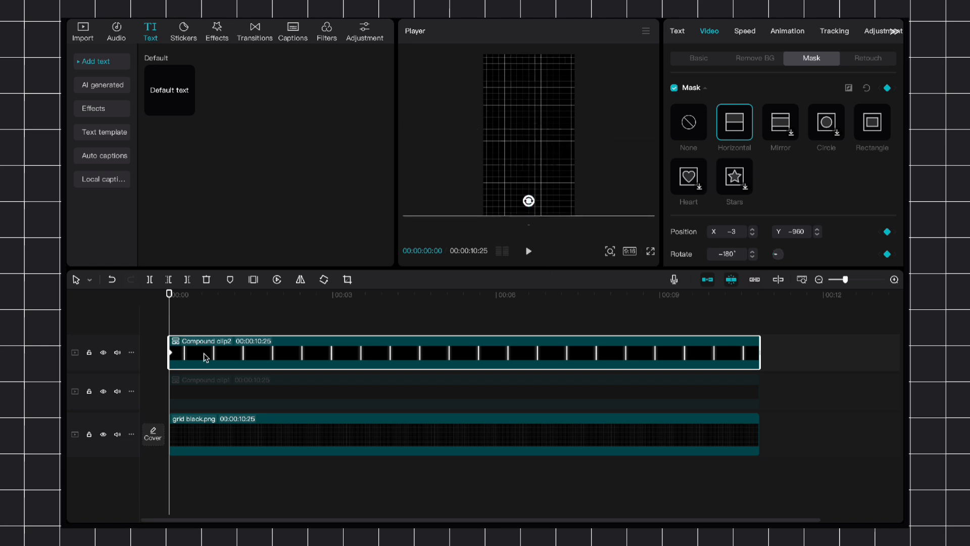
Step: Add a second mask keyframe further along the clip and raise the mask to the frame's upper edge to reveal the line
drag(446, 297, 441, 297)
click(887, 88)
drag(555, 216, 555, 54)
Step: Shift the line's ending mask keyframe earlier to 00:00:02:03 and play the reveal from the start
drag(180, 294, 228, 294)
click(169, 294)
drag(441, 353, 326, 353)
drag(300, 345, 315, 343)
drag(196, 351, 181, 351)
click(170, 296)
drag(326, 352, 284, 353)
click(165, 302)
key(space)
Step: Select all the clips and trim their ends together to 00:00:06:03
right_click(306, 352)
click(793, 356)
drag(793, 357, 732, 440)
drag(760, 359, 501, 360)
click(458, 316)
Step: Show the line clip's keyframe animation, expand the mask's Position Y graph and smooth the curve at the ending keyframe
right_click(447, 358)
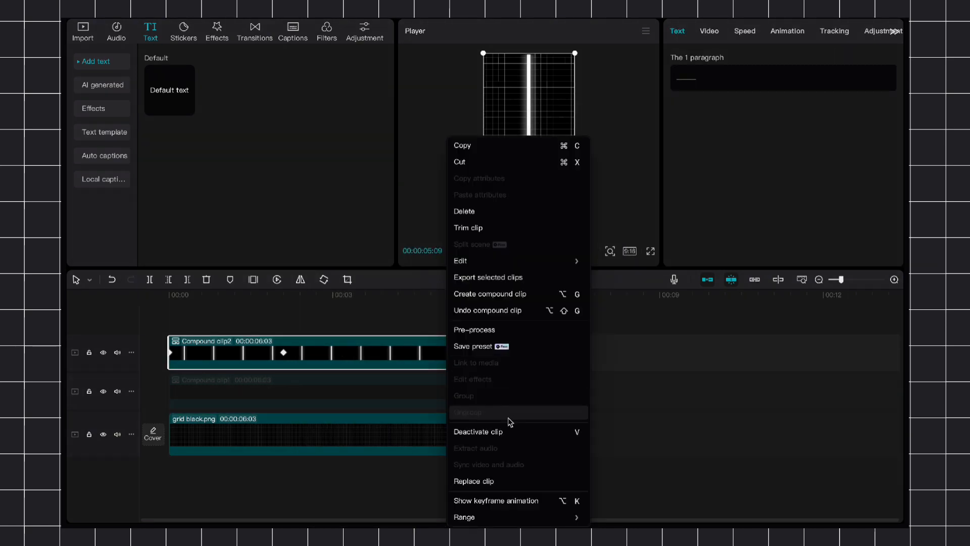
click(516, 500)
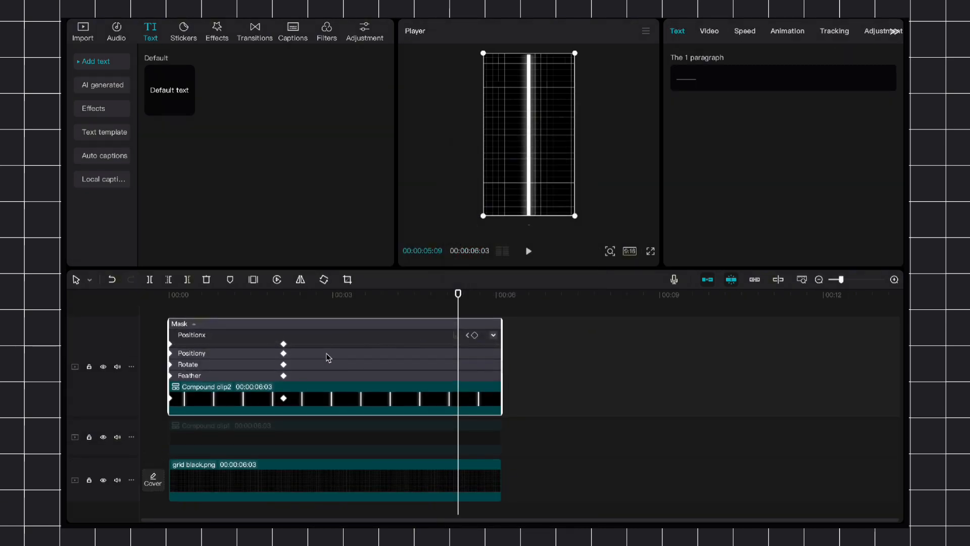
click(494, 347)
click(284, 365)
click(336, 348)
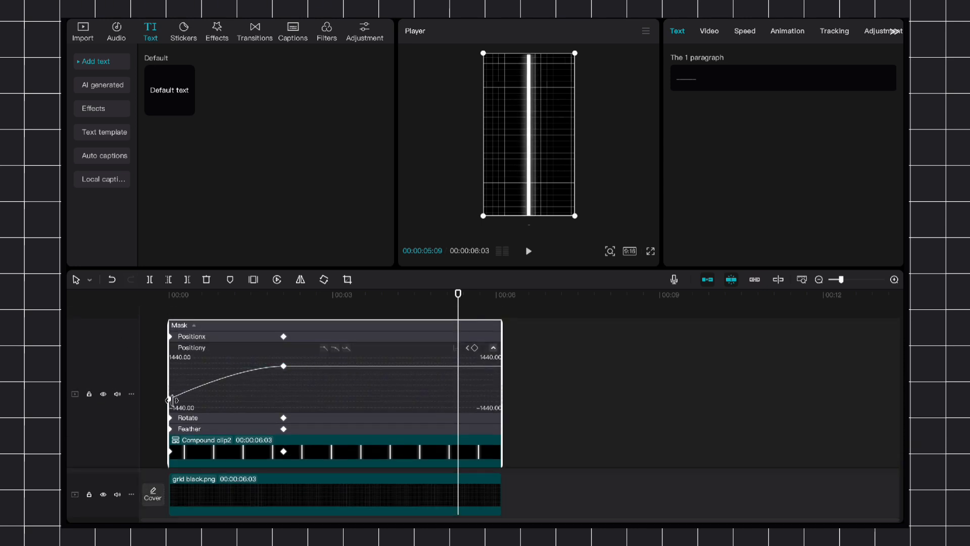
Step: Apply the smooth curve to the starting mask Position Y keyframe and play the eased line reveal
drag(292, 295, 285, 296)
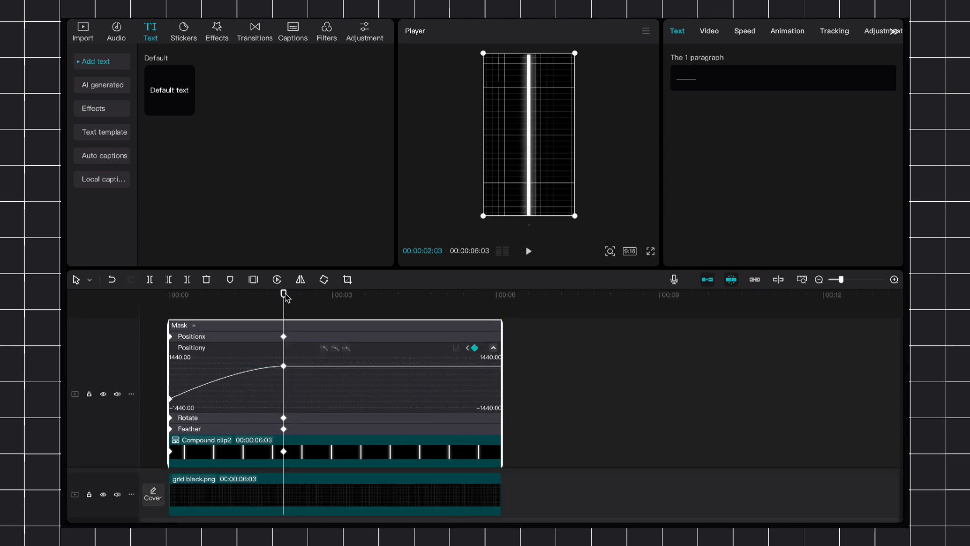
click(467, 348)
click(335, 348)
key(space)
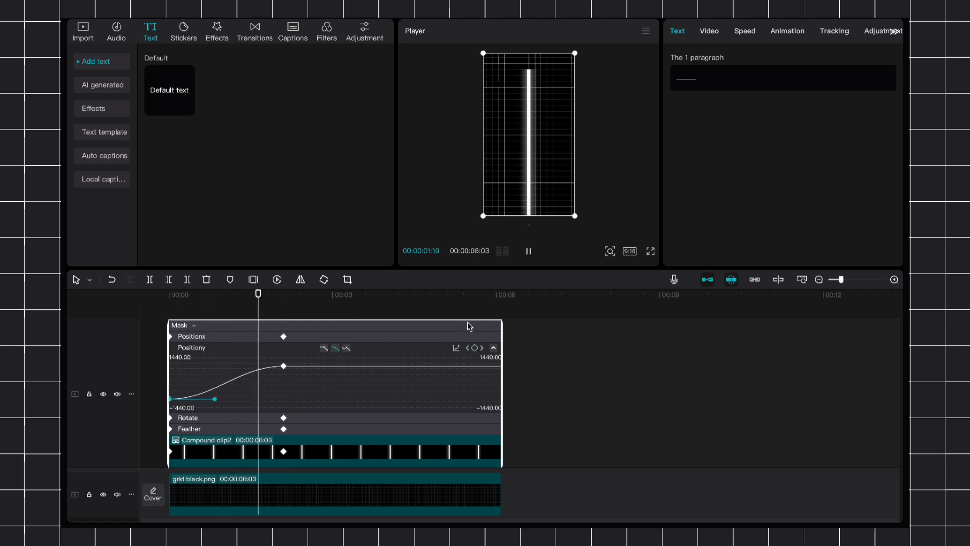
key(space)
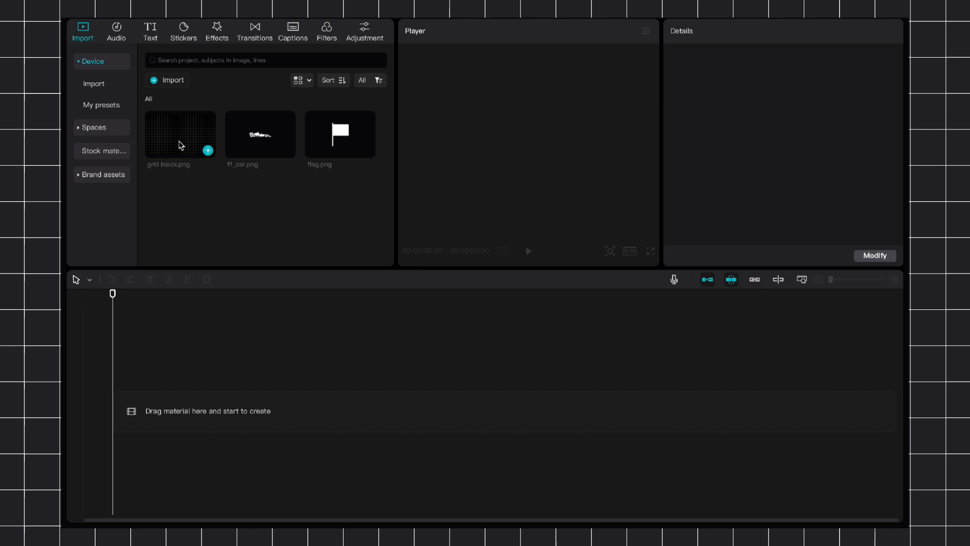
Step: Place grid black.png on the empty timeline, set the aspect ratio to 16:9 and extend the clip to 00:00:24:26
drag(177, 142, 216, 397)
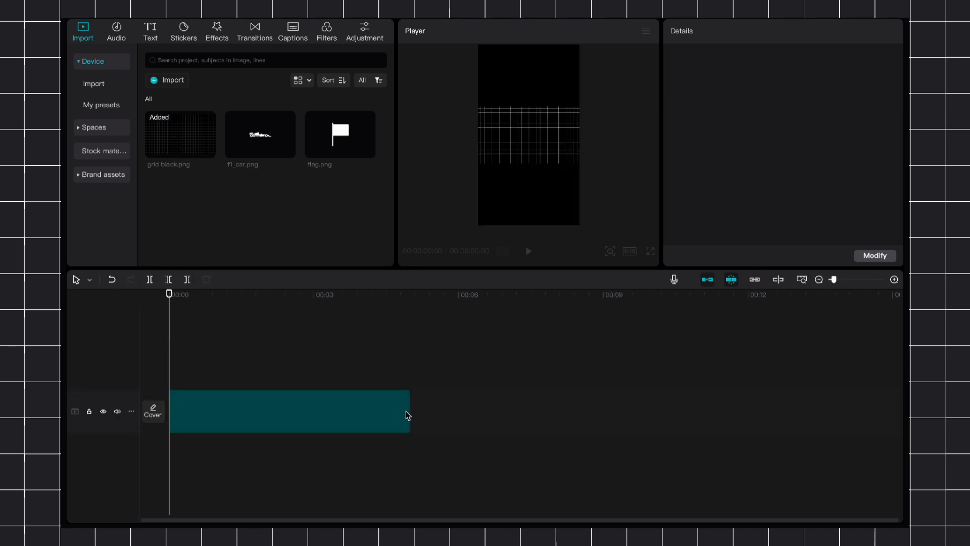
click(630, 251)
click(639, 310)
drag(412, 405, 897, 406)
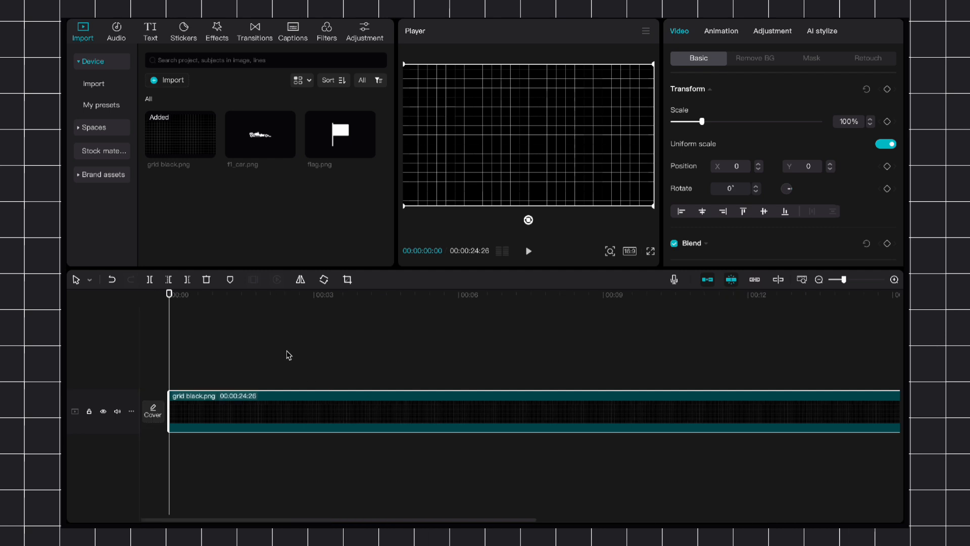
Step: Add f1_car.png above the grid and place a default text containing a long row of underscores over it
drag(260, 134, 212, 368)
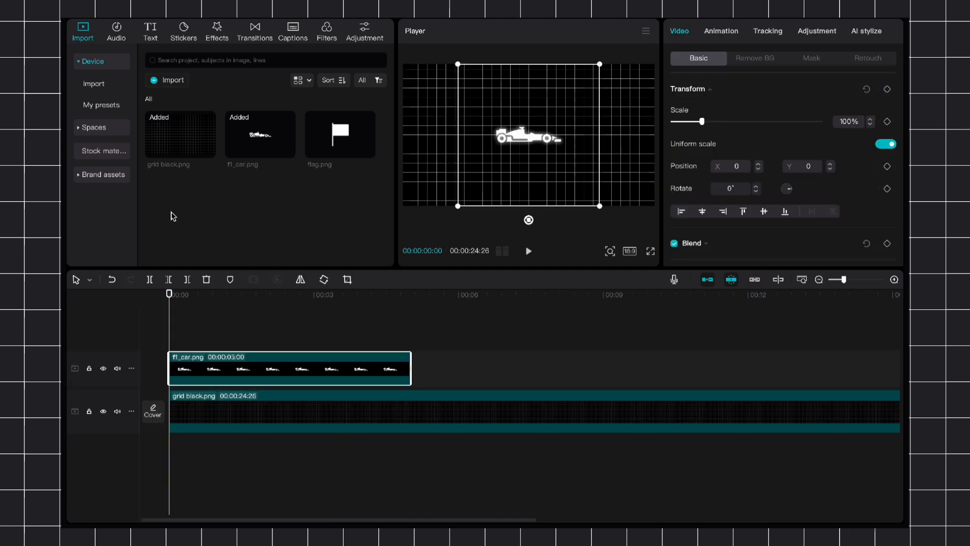
click(152, 30)
drag(161, 89, 177, 341)
triple_click(745, 99)
text(__________________)
Step: Enlarge the underscore text into a full-width road line, lower it below centre and move the car down to Y -300
click(891, 168)
click(891, 169)
click(892, 169)
drag(554, 135, 559, 172)
click(335, 363)
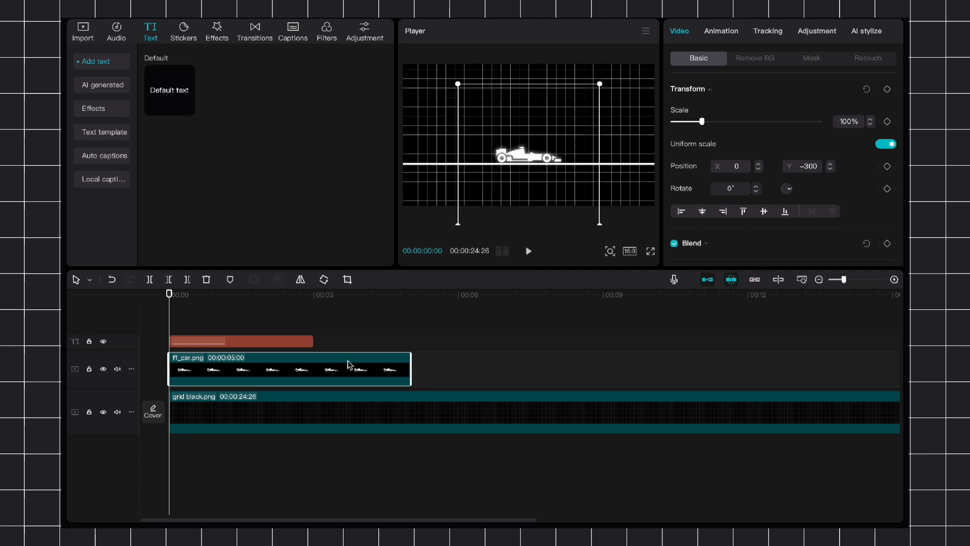
Step: Enable glow on the road line's text and adjust the glow settings
click(289, 342)
scroll(717, 167, down, 10)
click(674, 164)
click(732, 204)
scroll(735, 197, down, 3)
drag(722, 202, 821, 202)
drag(731, 181, 715, 181)
Step: Extend the grid clip to 00:00:33:16 and the road line to 00:00:29:21, then make the line a compound clip
drag(316, 340, 551, 343)
click(628, 413)
drag(634, 413, 754, 412)
drag(530, 341, 724, 342)
right_click(683, 344)
click(717, 363)
Step: Layer the car clip above the road line, scale the car to 87% and set its Y position to -317
scroll(467, 372, left, 15)
drag(285, 395, 269, 328)
drag(599, 224, 591, 216)
click(830, 168)
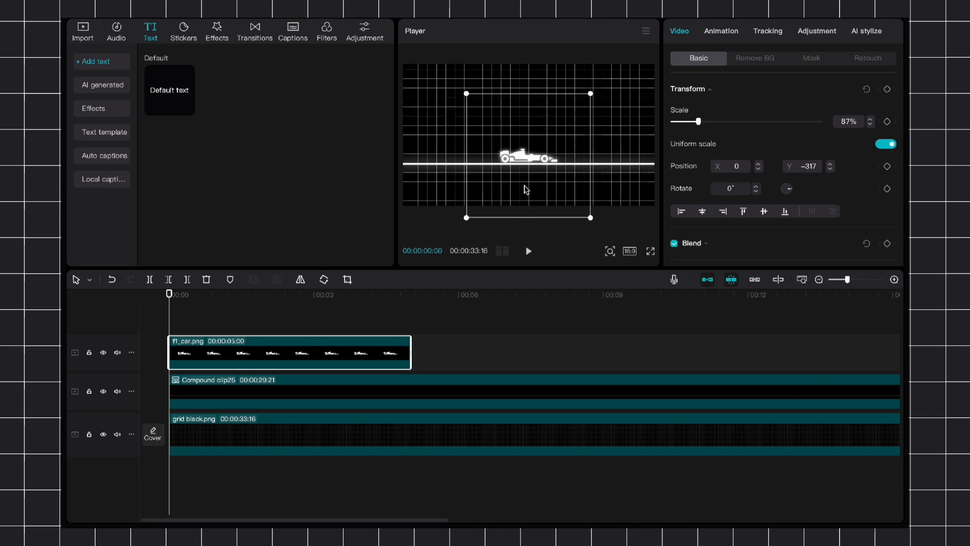
Step: Add a transform keyframe at the start of the car clip and set its X position to -2500, outside the frame
click(887, 90)
key(Return)
click(736, 166)
key(BackSpace)
text(3)
key(BackSpace)
text(4)
key(BackSpace)
text(500)
Step: Set the car's X position to 300 at 00:00:01:15 so it drives into the frame
click(241, 294)
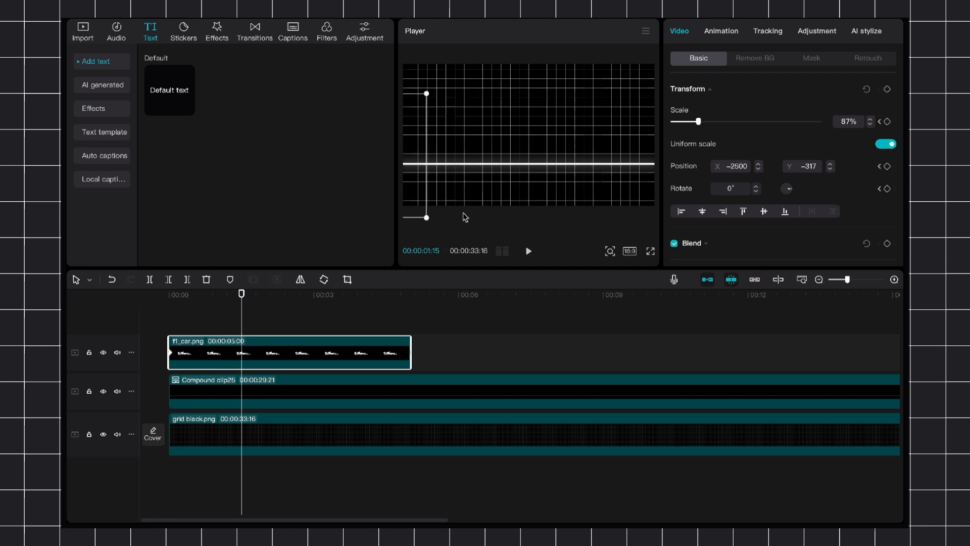
text(200)
key(BackSpace)
key(BackSpace)
key(BackSpace)
text(300)
Step: Move the car's X 300 keyframe slightly earlier and play the drive-in up to 00:00:01:20
click(144, 303)
key(space)
drag(242, 353, 225, 353)
click(161, 303)
key(space)
key(space)
key(space)
key(space)
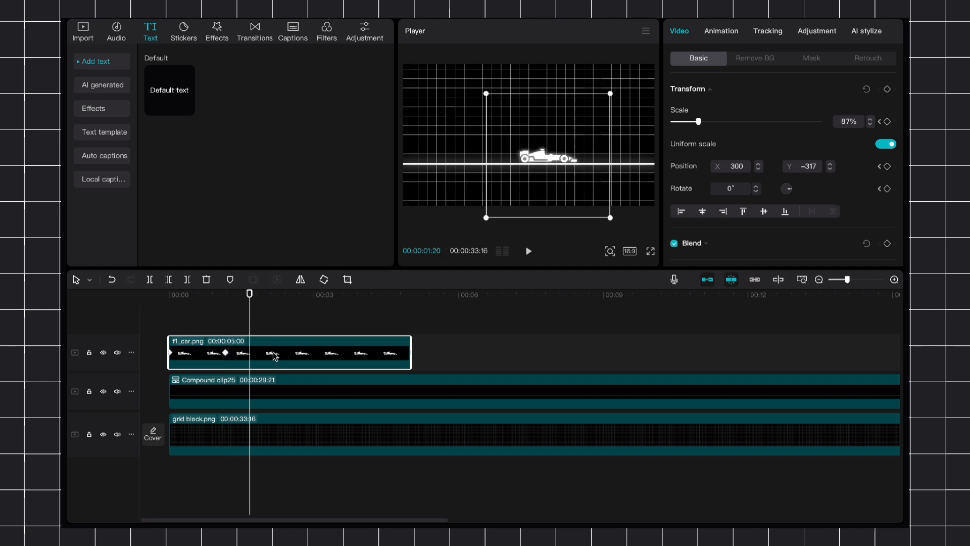
Step: Set the car's X position to 0 at 00:00:01:20, shift that keyframe to 00:00:01:26 and preview the motion
text(0)
click(126, 295)
key(space)
key(space)
drag(249, 353, 260, 353)
click(200, 303)
key(space)
key(space)
Step: Show the car's keyframe animation, apply the smooth curve to its x position keyframes and hide the keyframe view
right_click(299, 353)
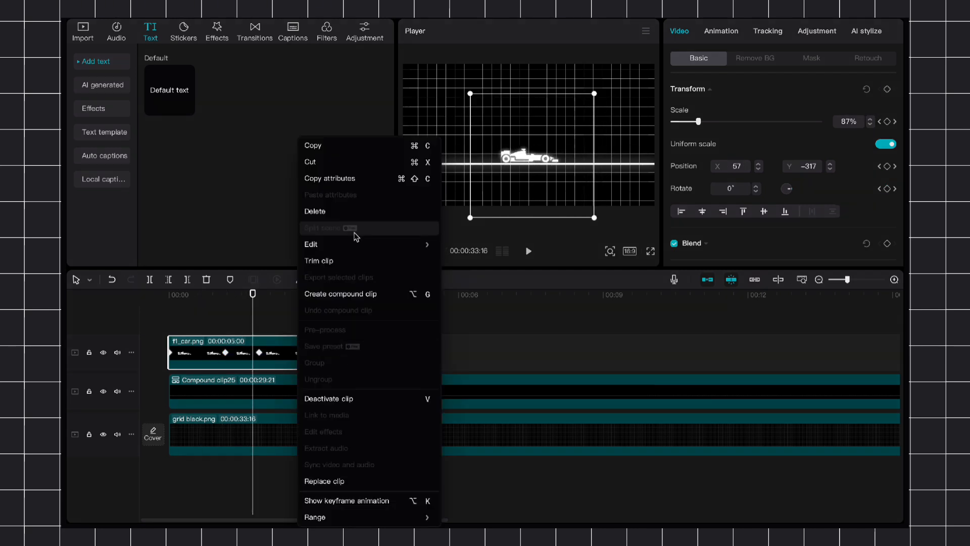
click(377, 501)
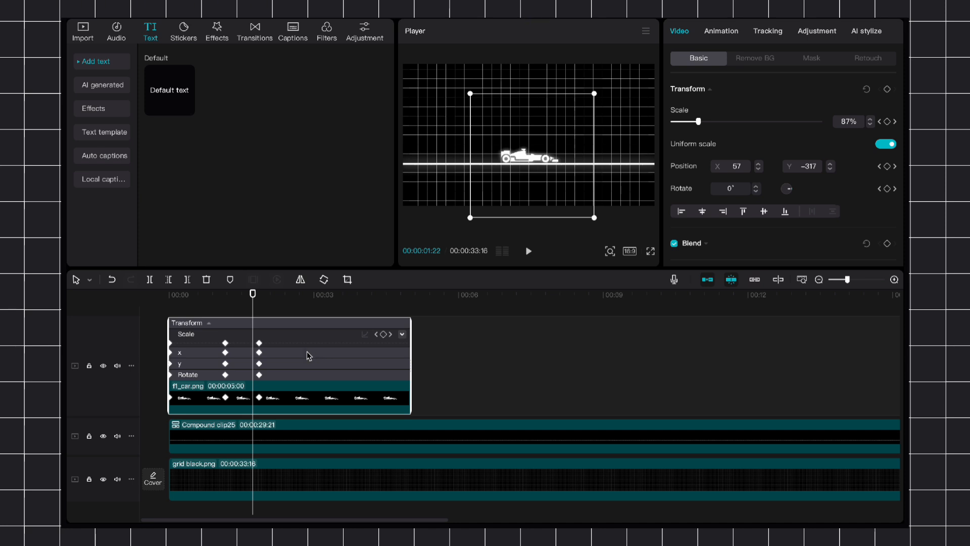
click(397, 345)
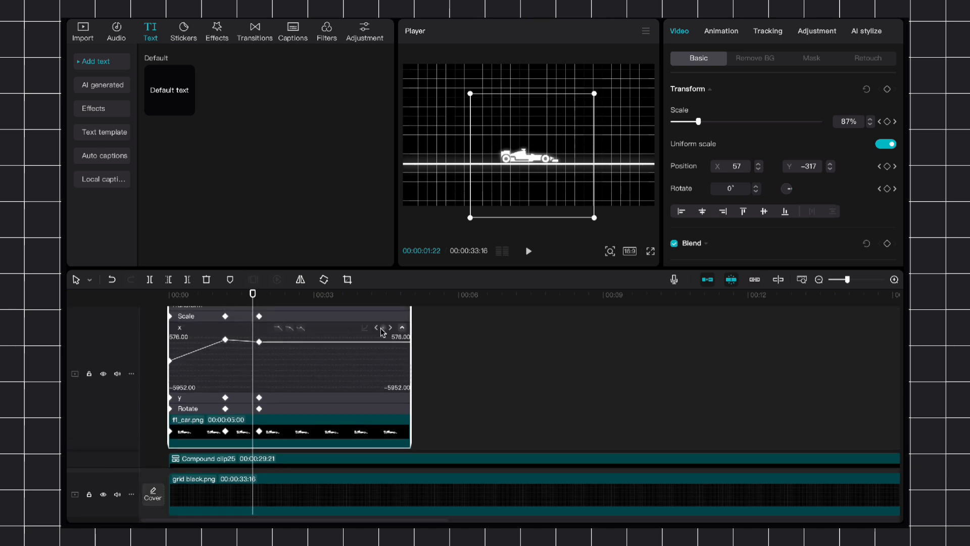
click(377, 327)
click(377, 328)
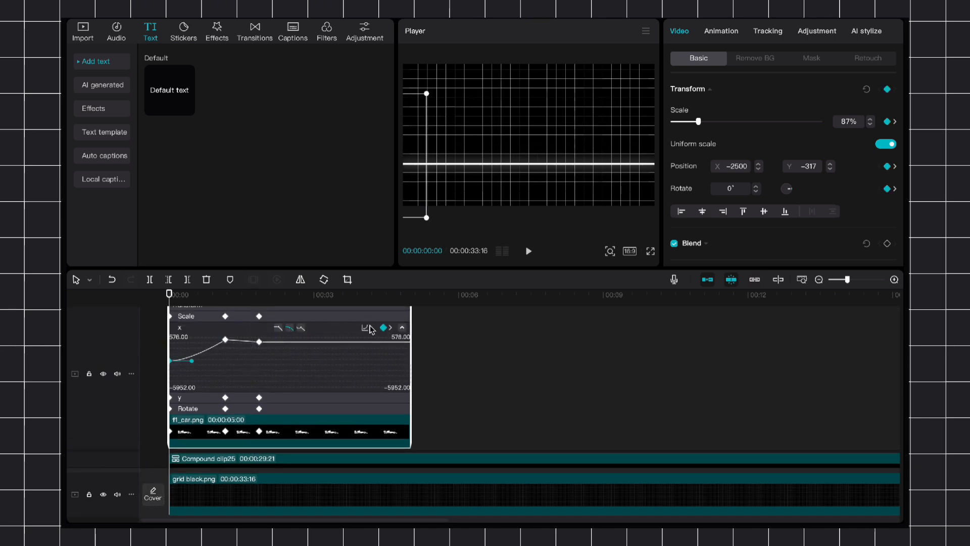
click(390, 328)
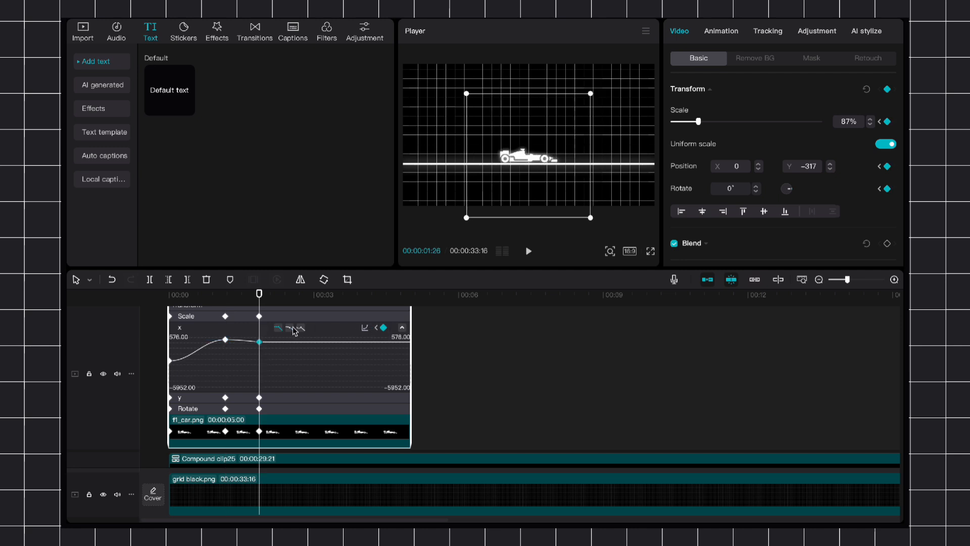
right_click(387, 348)
click(435, 500)
Step: Add another transform keyframe past the car's X 0 keyframe and set its X position to 50
key(space)
drag(273, 333, 314, 330)
click(887, 89)
click(742, 166)
text(50)
key(Return)
Step: Play the car's motion and add a keyframe at 00:00:03:00 with X position -100
click(219, 305)
key(space)
click(888, 89)
click(737, 166)
text(-100)
key(Return)
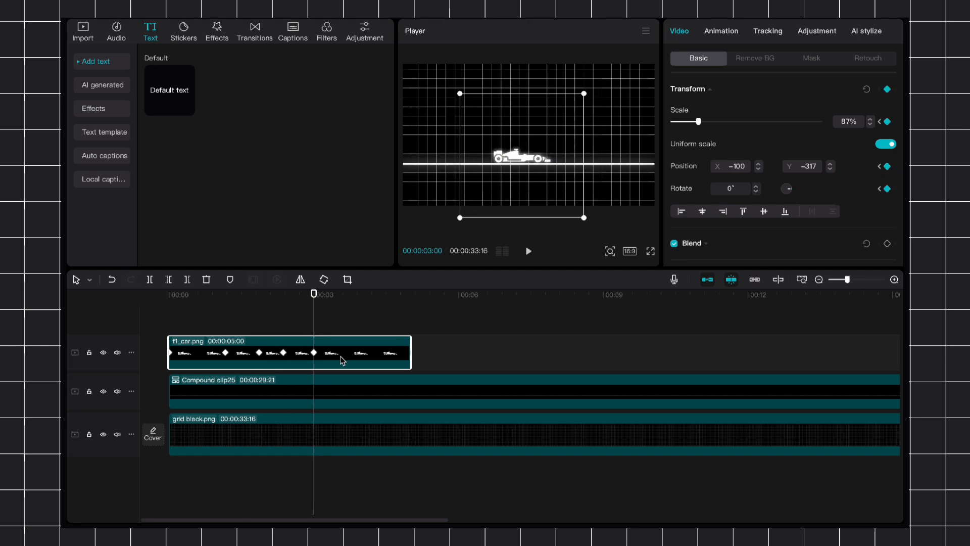
Step: Show the car's keyframe animation, smooth the x curve at the two newest keyframes and play from the start
right_click(342, 359)
click(371, 354)
click(314, 372)
click(283, 371)
click(301, 357)
click(268, 314)
drag(269, 296, 128, 292)
key(space)
key(space)
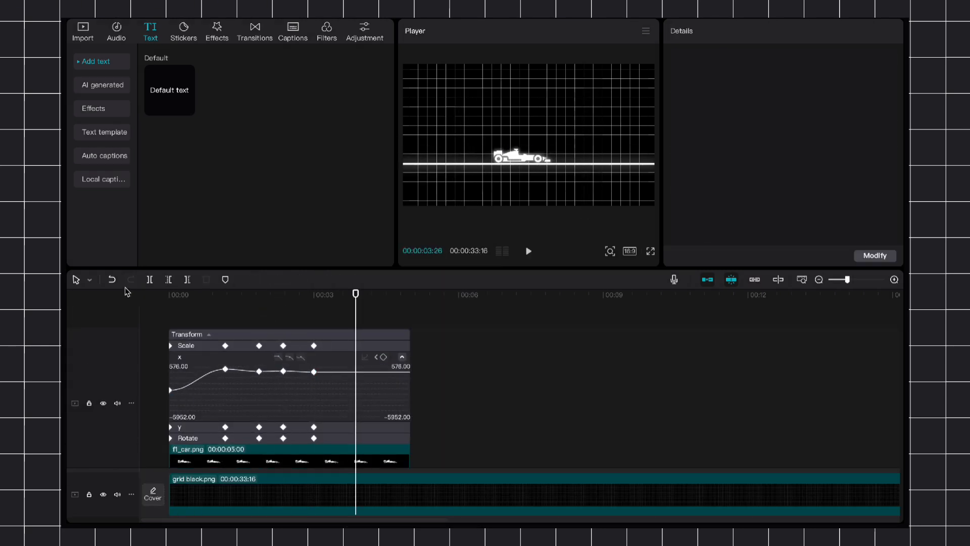
Step: Extend the end of the car clip to 00:00:05:23
scroll(267, 407, down, 3)
click(332, 411)
drag(410, 408, 449, 402)
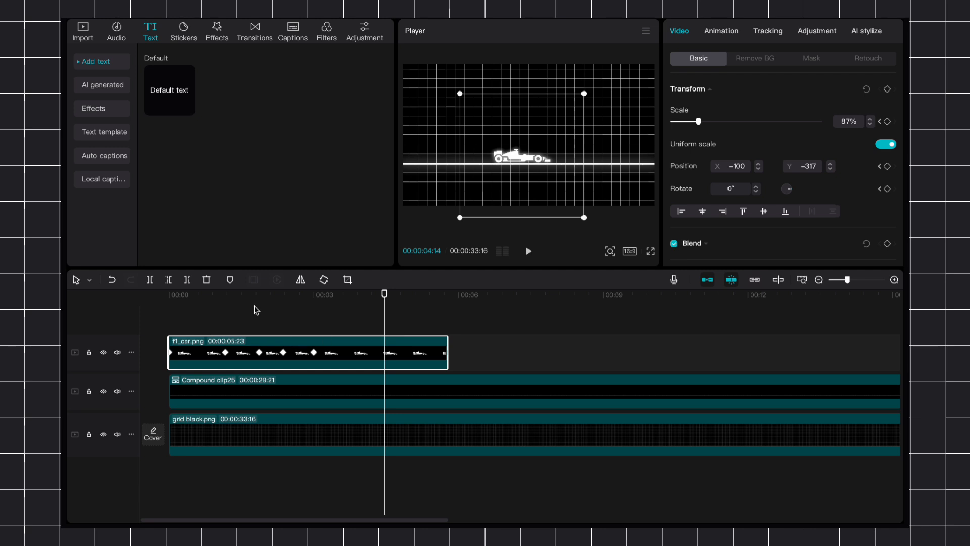
Step: Shift the car's last three transform keyframes slightly later and replay the motion from the start
drag(259, 353, 294, 354)
drag(314, 353, 329, 354)
drag(271, 294, 151, 295)
key(space)
key(space)
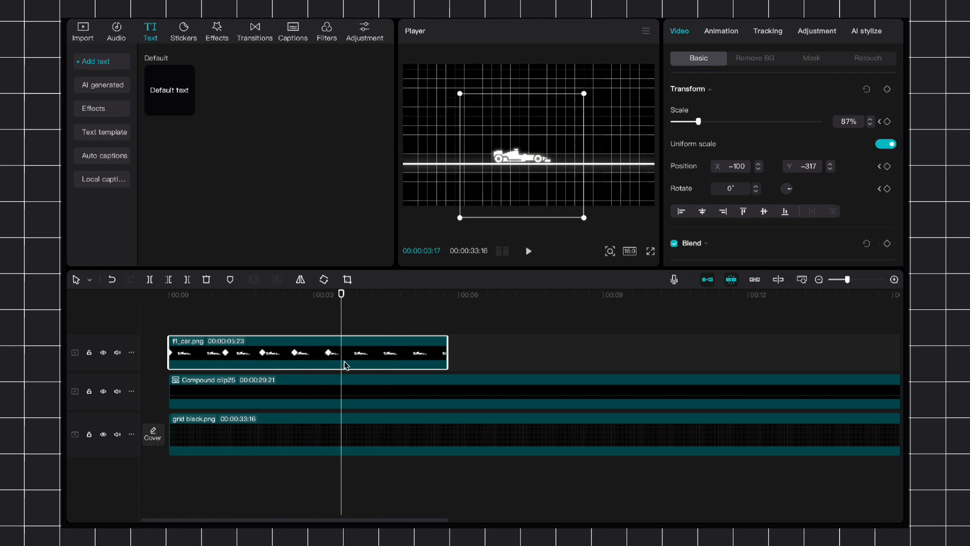
Step: Add a car keyframe with X position 0 and another at 00:00:04:08 with the car moved slightly back
text(0)
key(Return)
drag(341, 309, 375, 309)
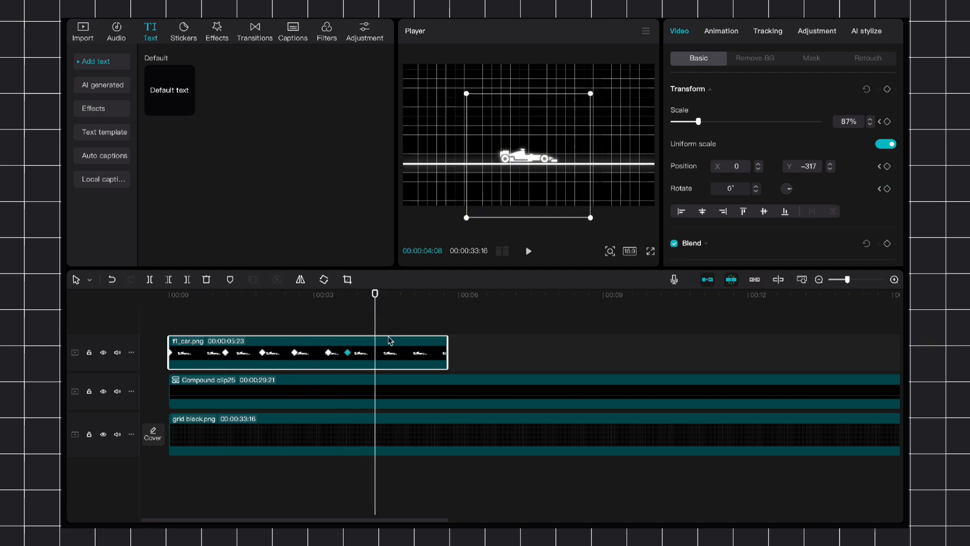
text(-15)
key(Return)
Step: Smooth the car's x curve at the two newest keyframes and play the motion
double_click(431, 353)
click(309, 342)
click(412, 342)
click(311, 343)
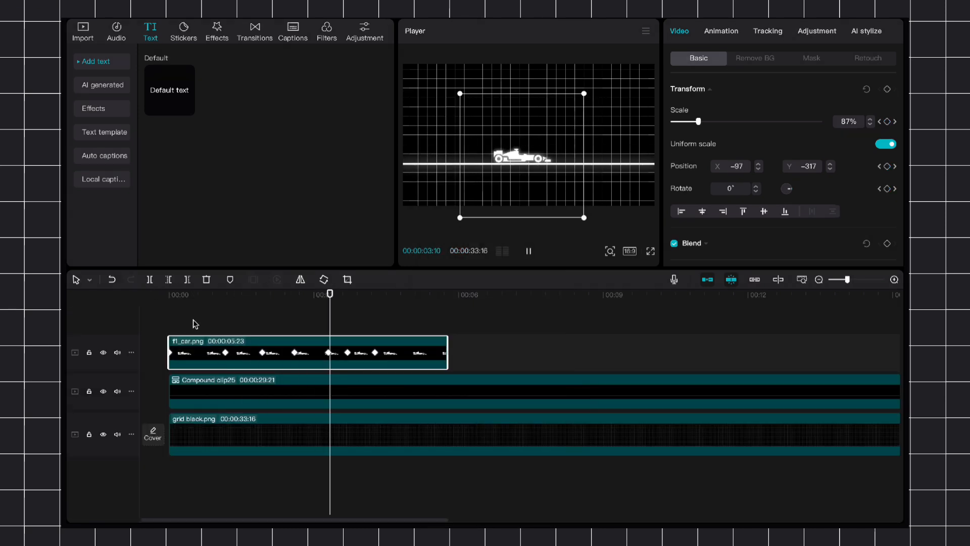
Step: Shift the car's last two transform keyframes later and replay the motion from the start
drag(375, 353, 395, 354)
drag(348, 303, 93, 304)
key(space)
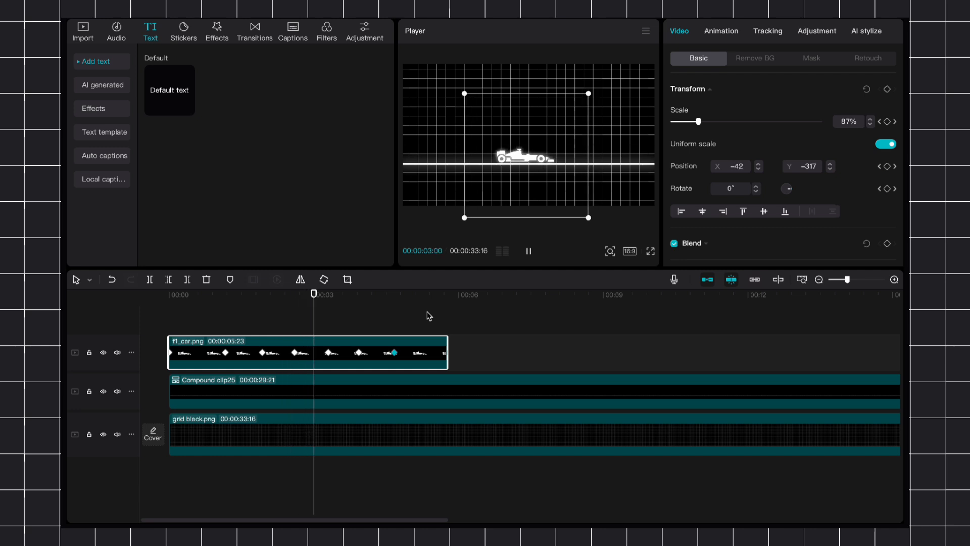
Step: Extend the end of the car clip to 00:00:14:02
key(space)
click(395, 301)
drag(447, 360, 847, 362)
Step: Place flag.png on a track above the car at 00:00:05:02, scale it to about 43% and stand it on the glowing line
click(83, 32)
drag(341, 138, 423, 346)
click(414, 298)
drag(600, 205, 570, 176)
drag(535, 149, 595, 155)
mouse_move(630, 183)
mouse_down()
mouse_move(612, 163)
mouse_move(618, 175)
mouse_up()
drag(603, 163, 599, 165)
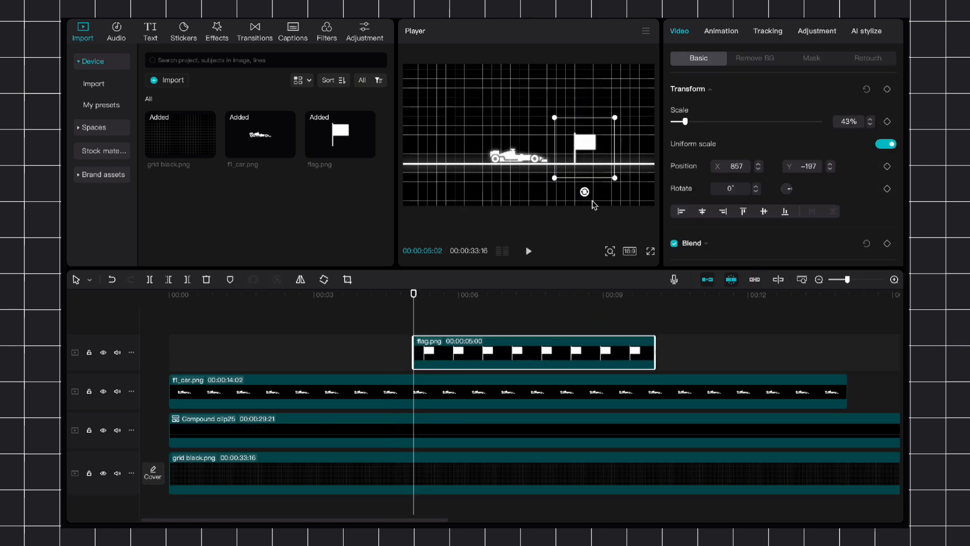
Step: Extend the flag clip to 00:00:05:06 and add a transform keyframe near its start with X position 2000
scroll(453, 364, down, 1)
click(453, 369)
click(521, 315)
drag(655, 344, 689, 344)
click(888, 89)
click(737, 167)
text(-2000)
key(Return)
click(730, 166)
text(2000)
key(Return)
key(Return)
Step: Add a second flag keyframe further along the clip with X position -2300 and play the motion
drag(415, 320, 487, 315)
click(741, 166)
text(-2300)
key(Return)
click(374, 290)
key(space)
key(space)
Step: Move the flag's transform keyframes closer together and replay the flag passing through the frame
drag(413, 344, 436, 344)
drag(629, 345, 605, 344)
click(365, 298)
key(space)
key(space)
click(363, 299)
key(space)
key(space)
Step: Add a transform keyframe to the car at 00:00:06:10 with X position 2500
click(427, 374)
click(886, 90)
click(737, 166)
text(2300)
key(Return)
click(737, 166)
text(2500)
key(Return)
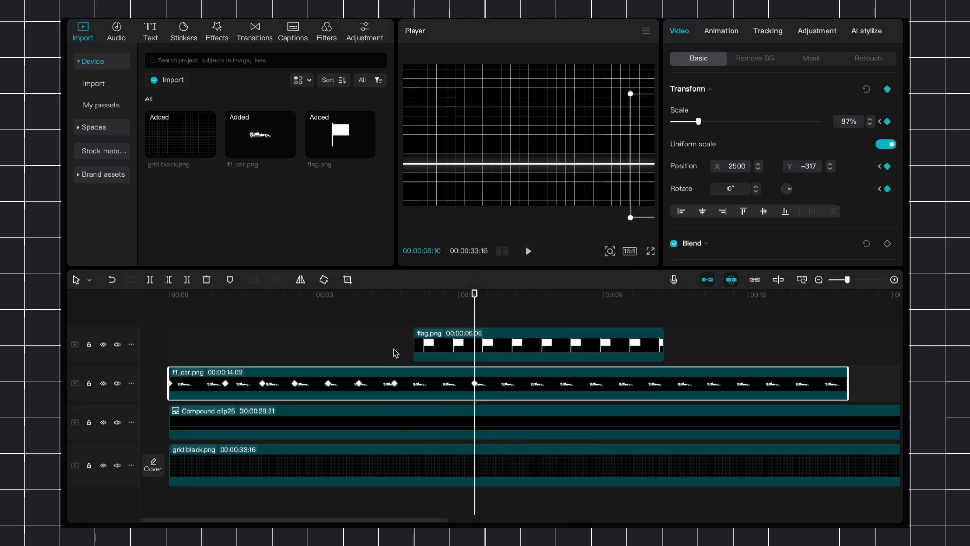
Step: Show the car's keyframe animation and play its exit motion
right_click(512, 388)
click(561, 330)
key(space)
click(474, 392)
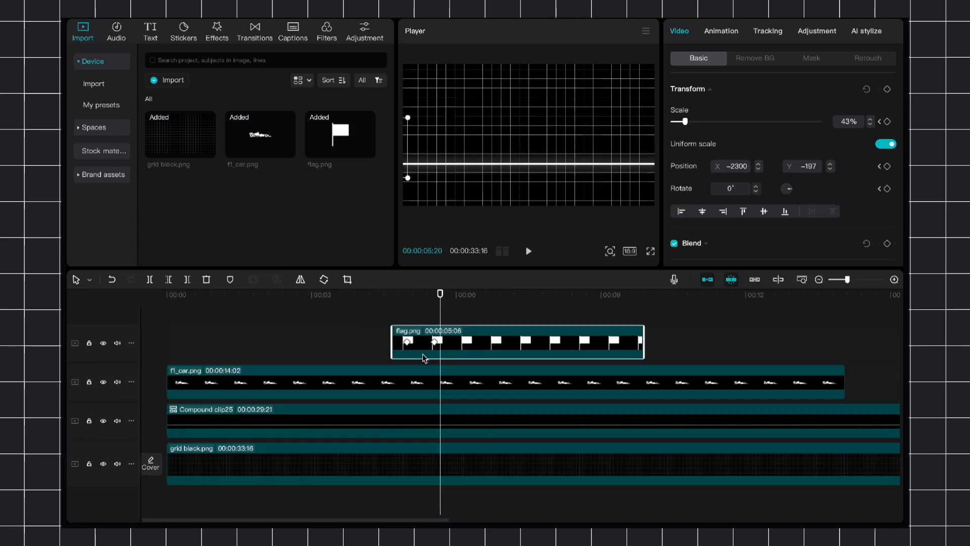
Step: Shift the flag clip slightly earlier on the timeline and replay its pass across the frame
drag(414, 337, 407, 336)
click(382, 299)
key(space)
key(space)
Step: Move the car's last transform keyframe slightly later and replay the exit motion
click(409, 393)
drag(438, 382, 443, 383)
click(346, 303)
key(space)
Step: Play the finished car and flag animation from the start in full screen
drag(338, 305, 126, 302)
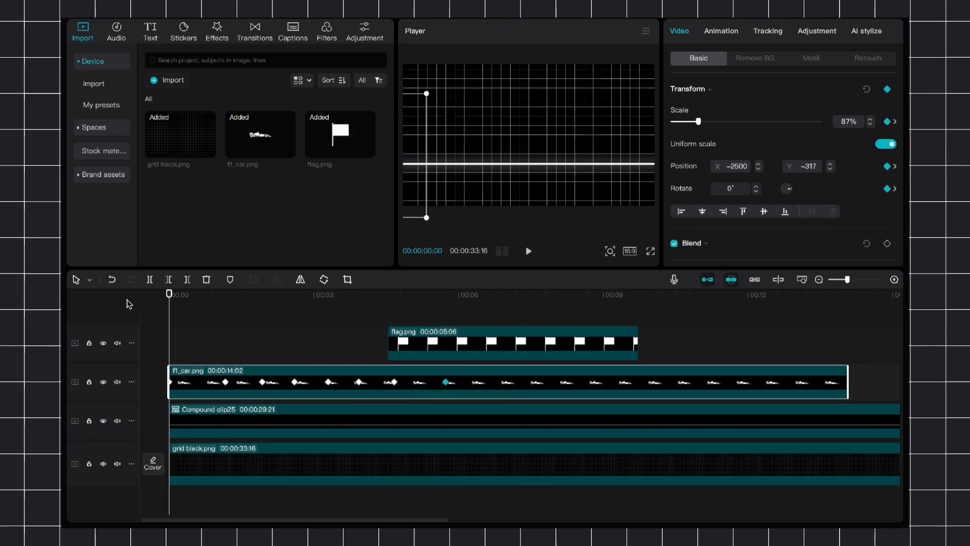
click(650, 251)
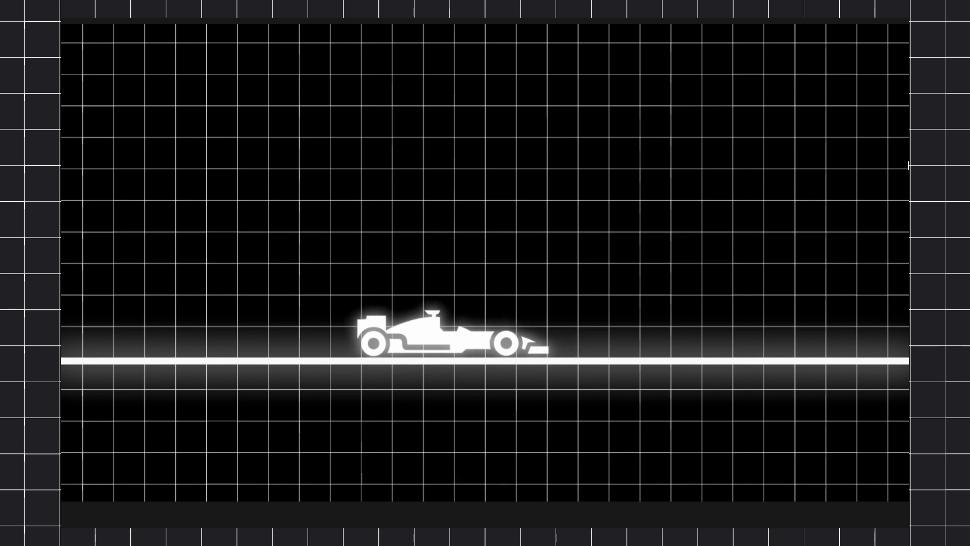
key(space)
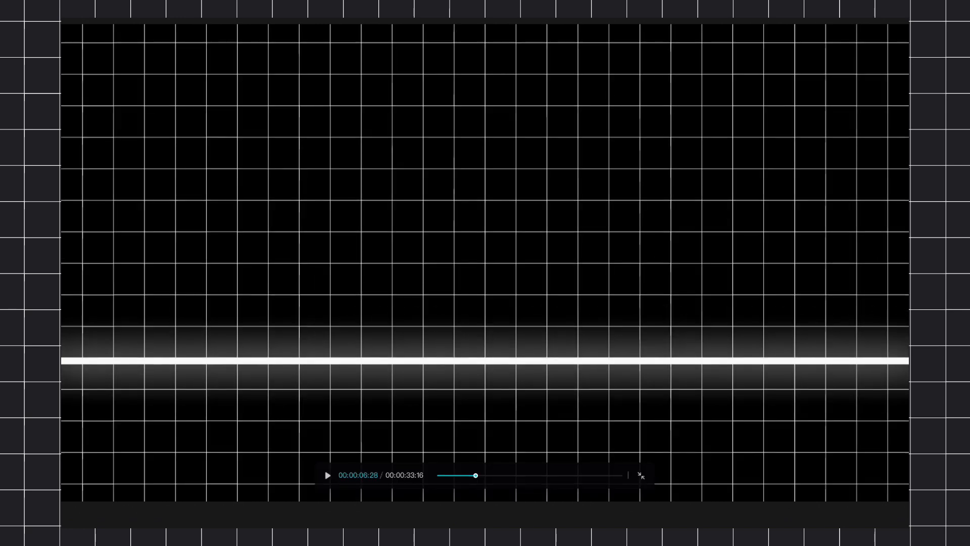